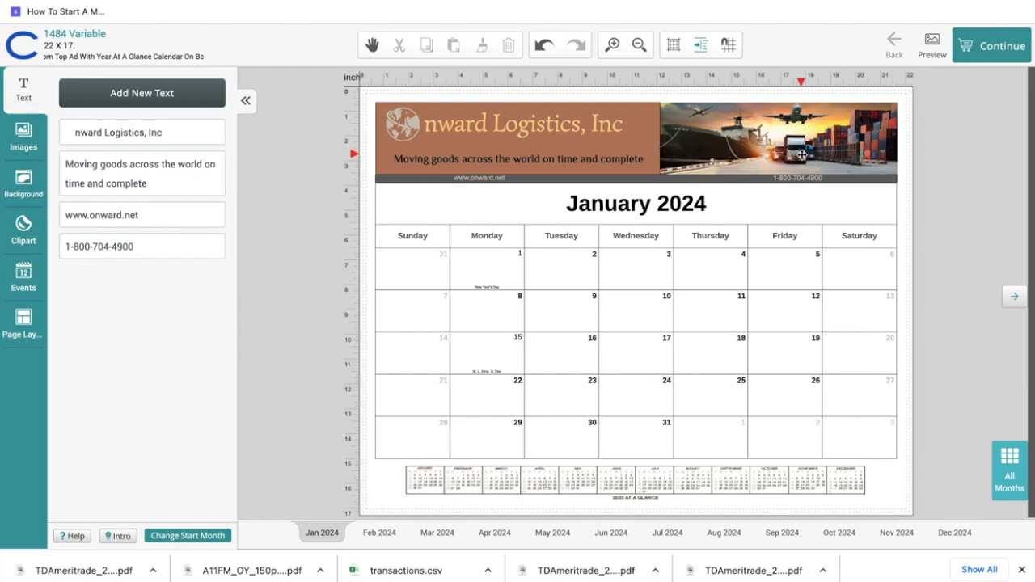
Flip the shipping image in the January 2024 banner horizontally, and flip it back to its original orientation.
click(802, 154)
click(888, 262)
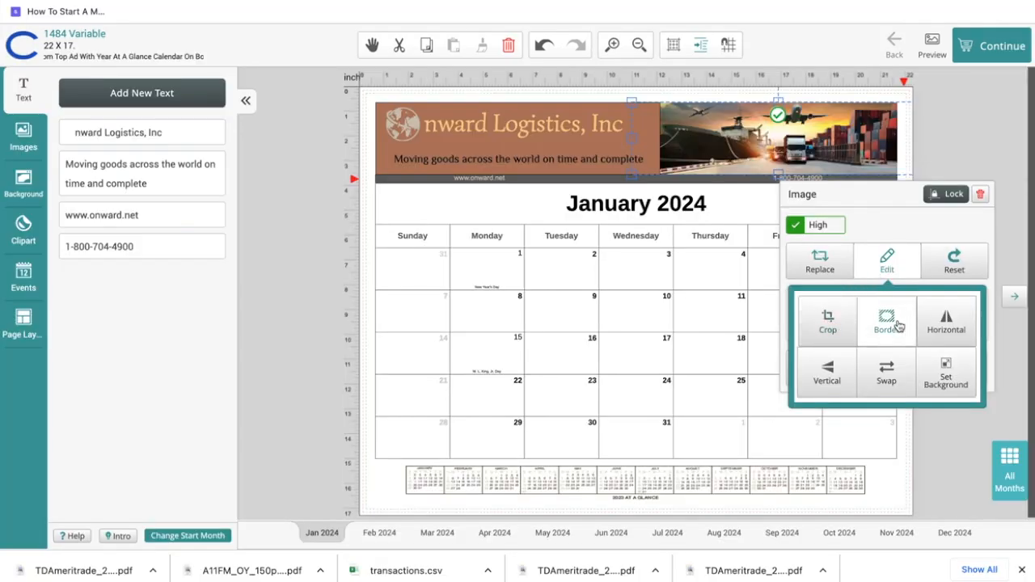
click(948, 325)
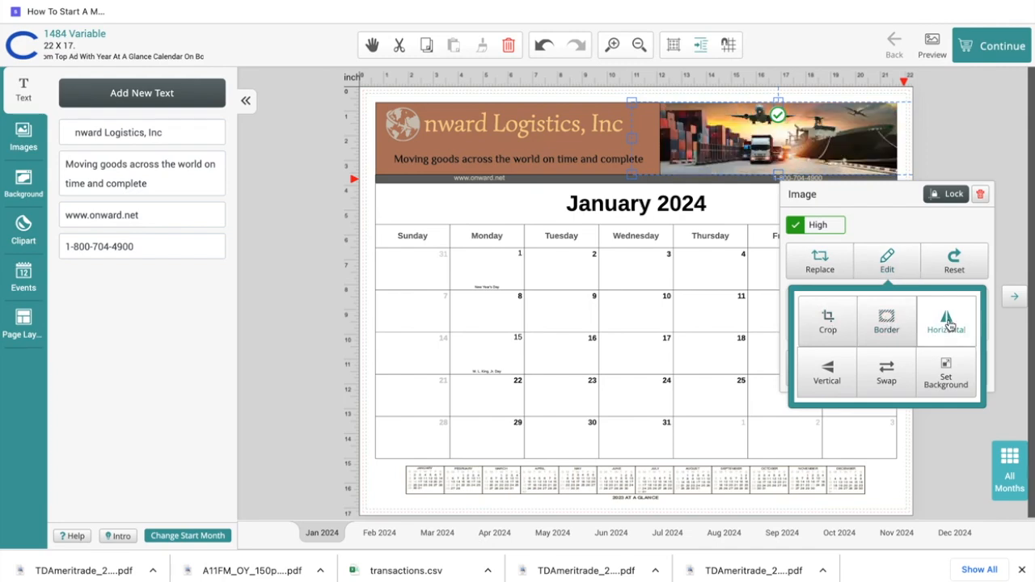
click(943, 325)
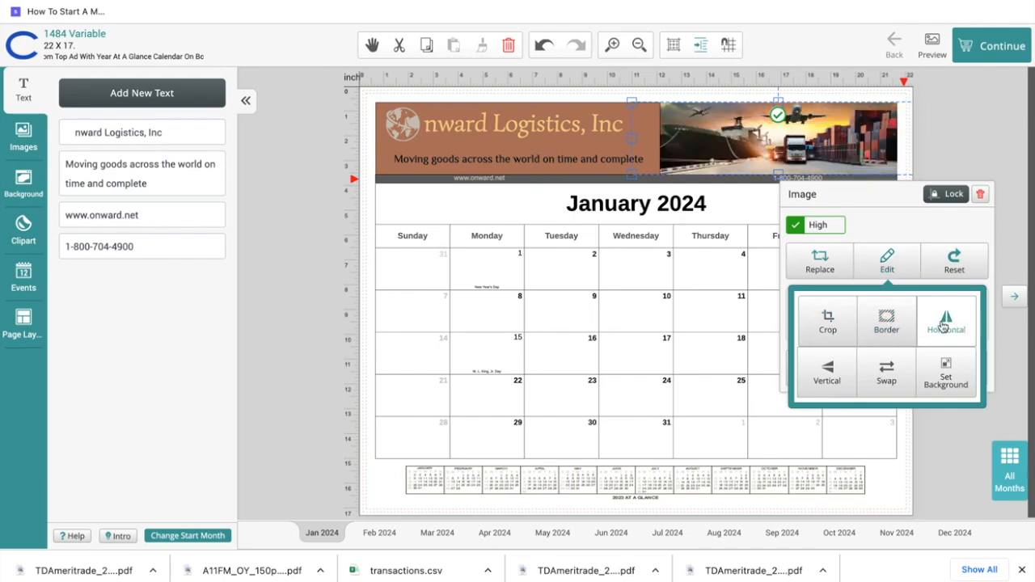
Add a green border with a width of 7 to the banner's shipping image.
click(886, 321)
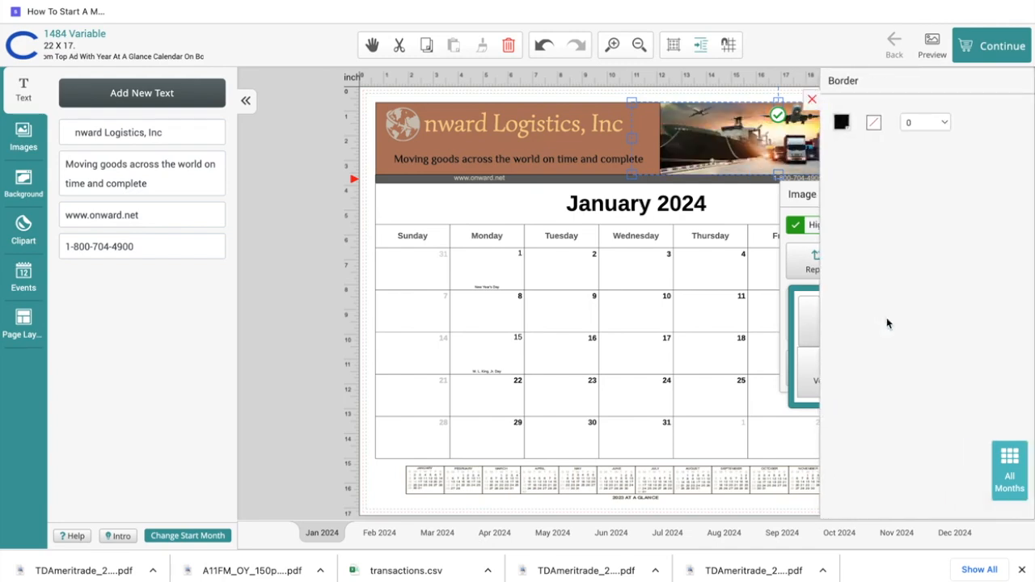
click(841, 123)
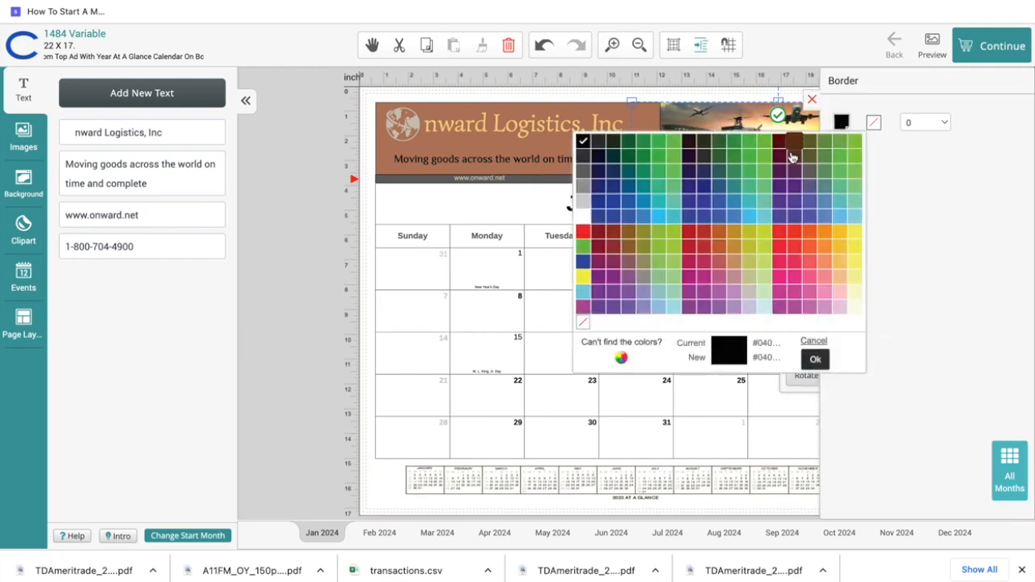
click(839, 143)
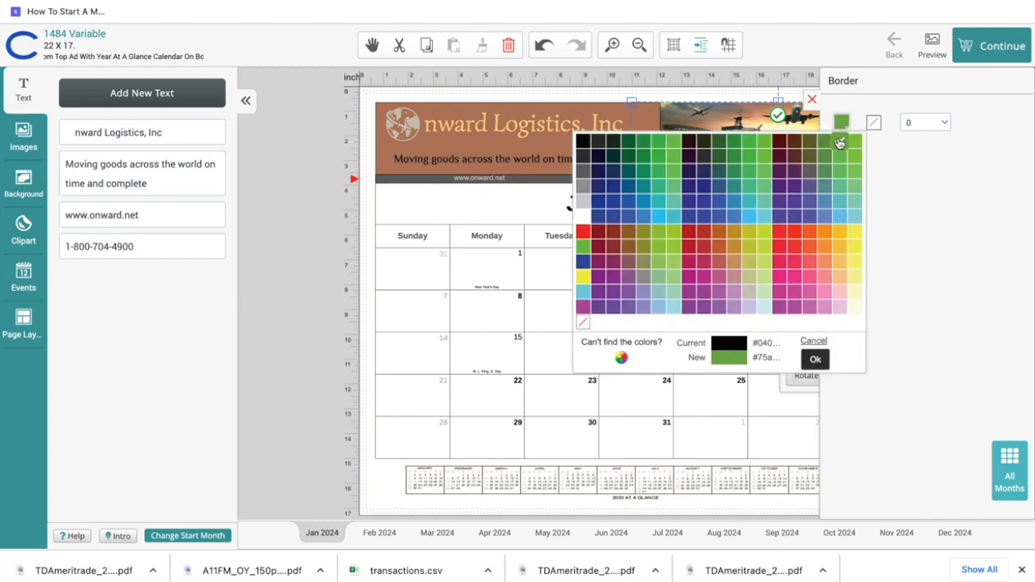
click(817, 359)
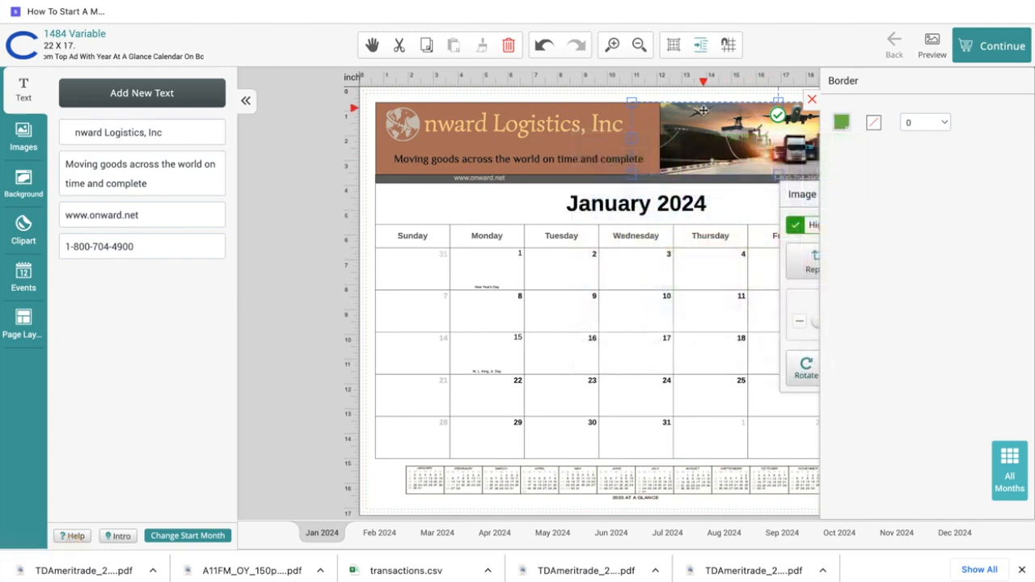
click(944, 123)
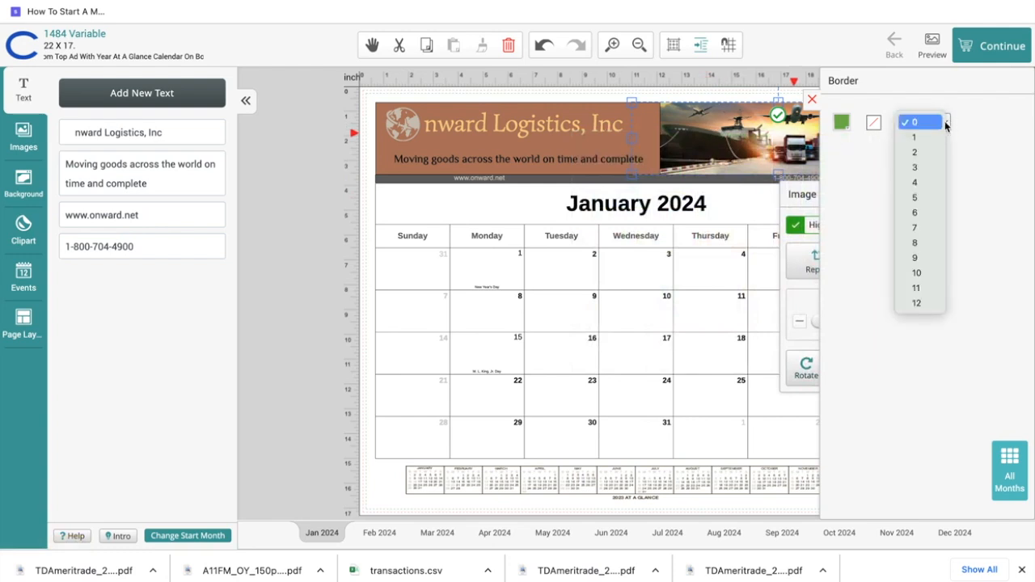
click(917, 228)
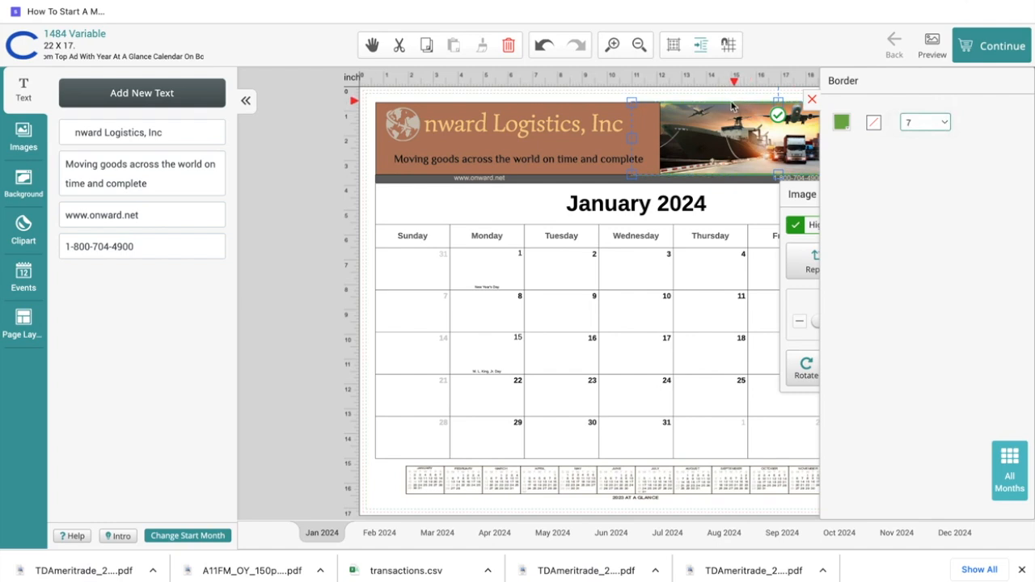
Undo the green border on the banner's shipping image.
click(946, 124)
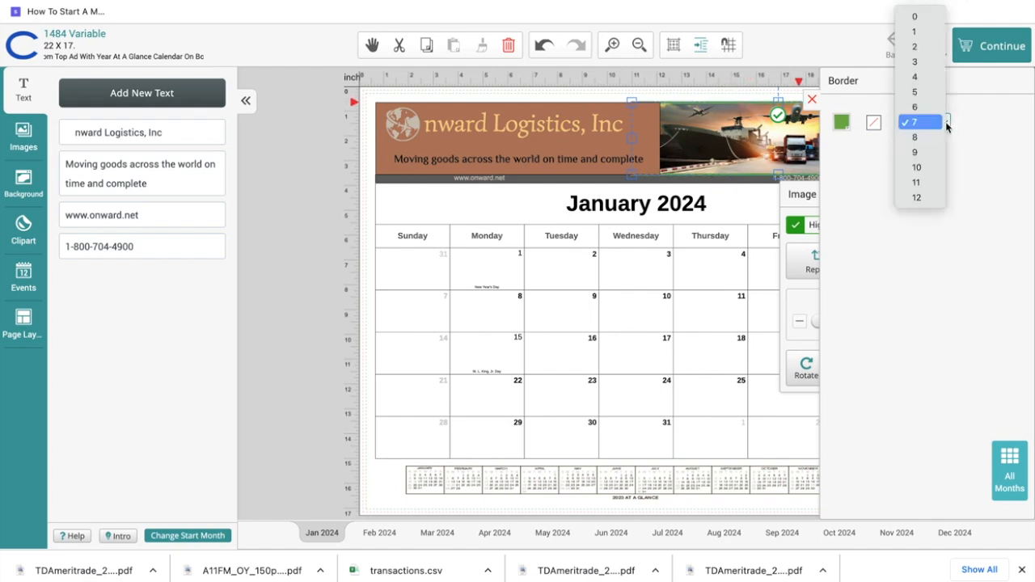
click(542, 50)
click(542, 50)
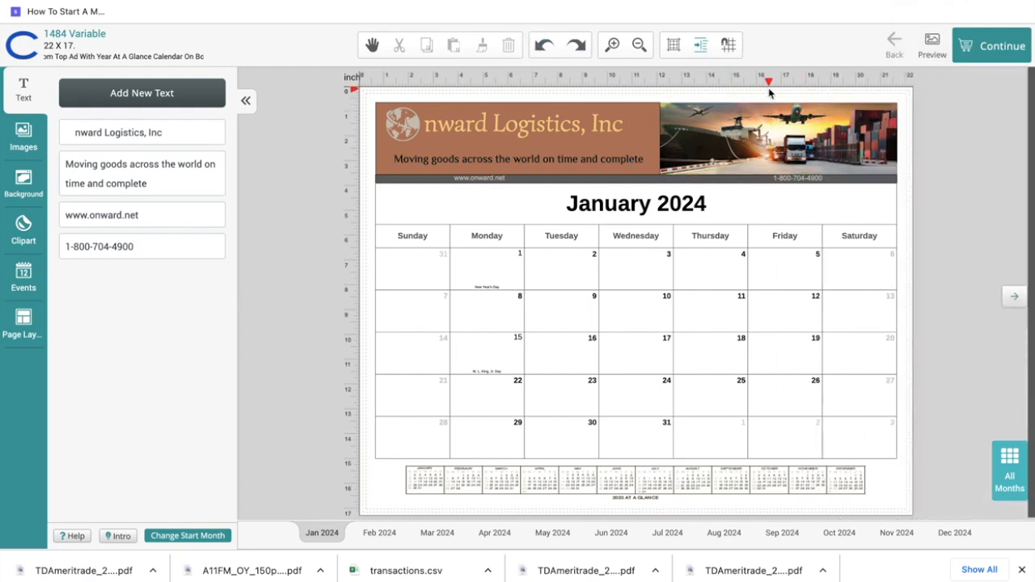
Flip the banner's shipping image vertically, and flip it back upright.
click(844, 160)
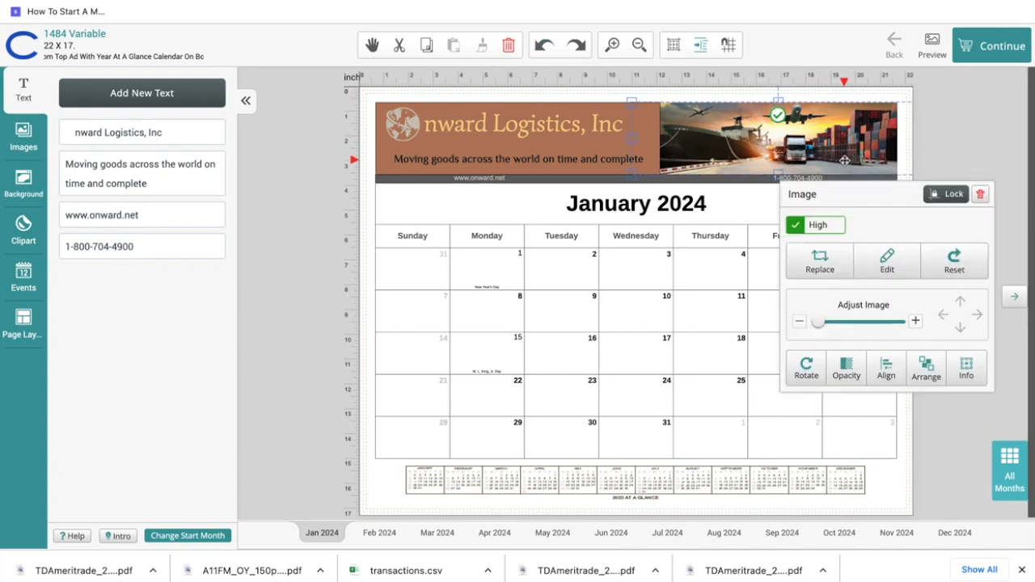
click(887, 260)
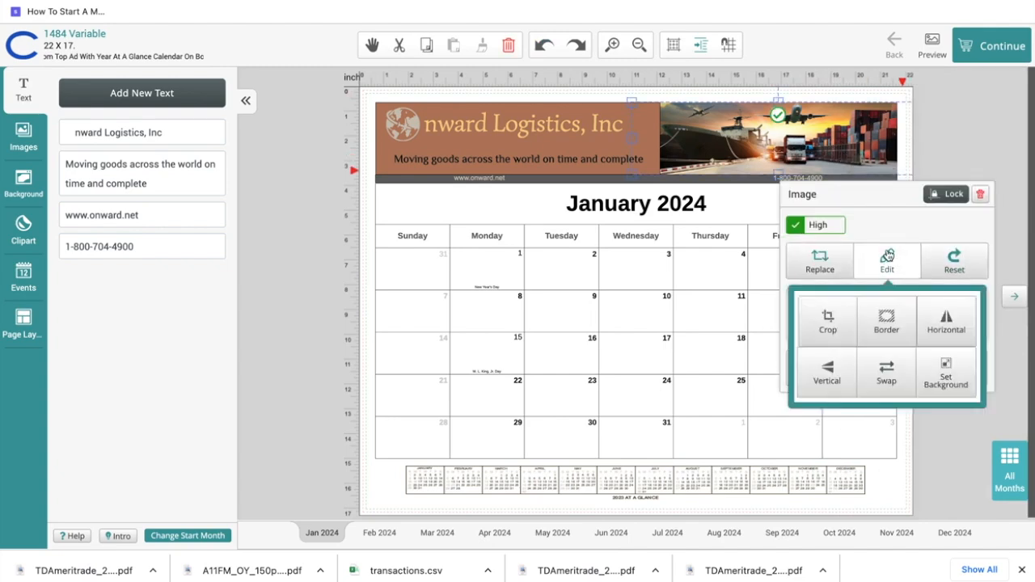
click(837, 377)
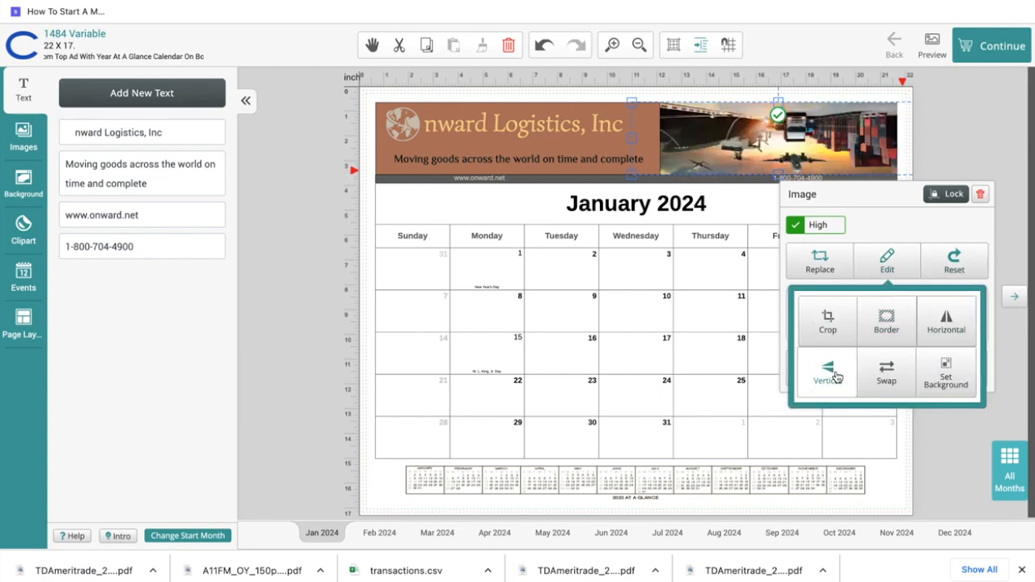
click(836, 377)
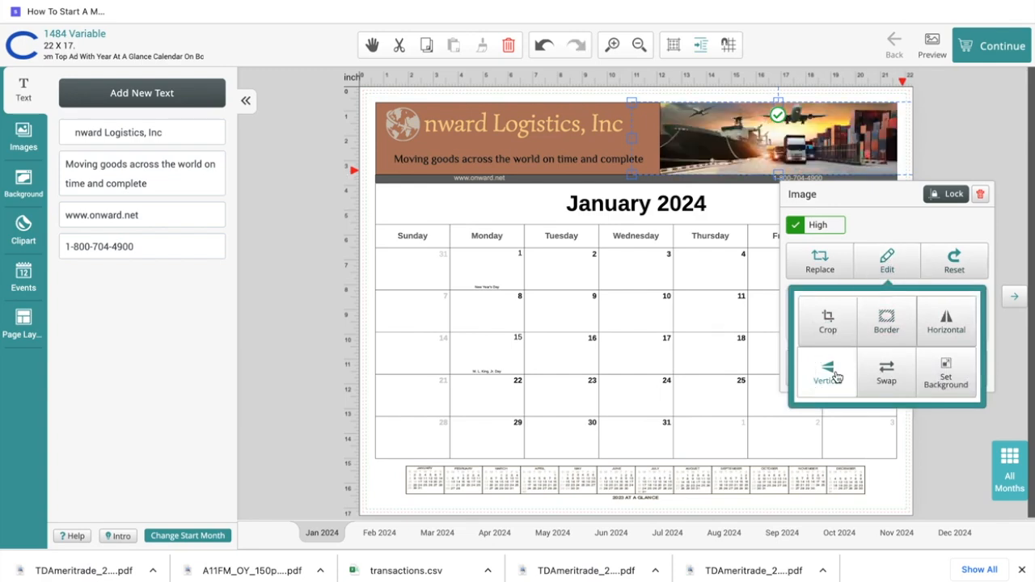
Try the shipping image as the January page background, and undo that change.
click(947, 376)
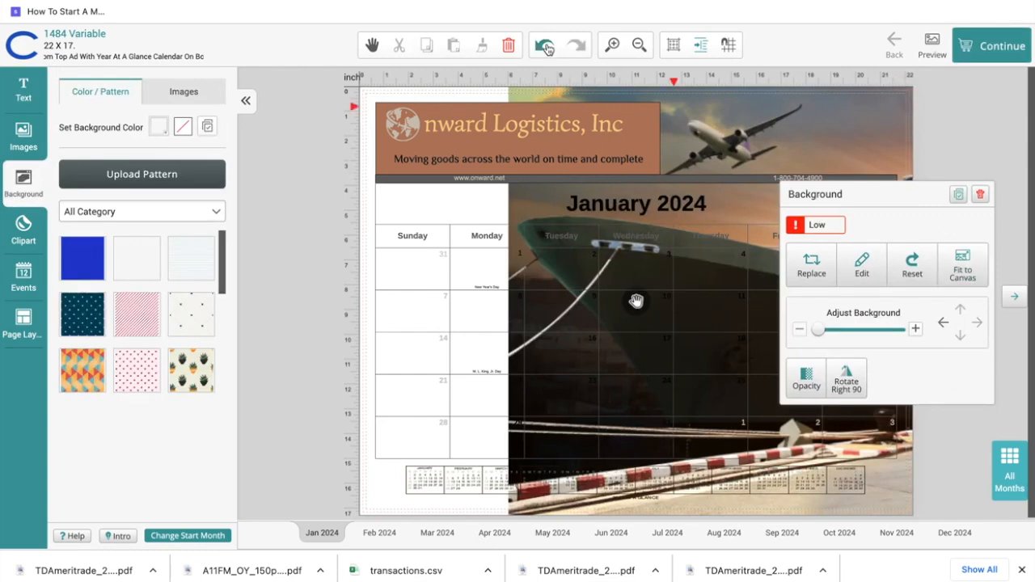
click(542, 45)
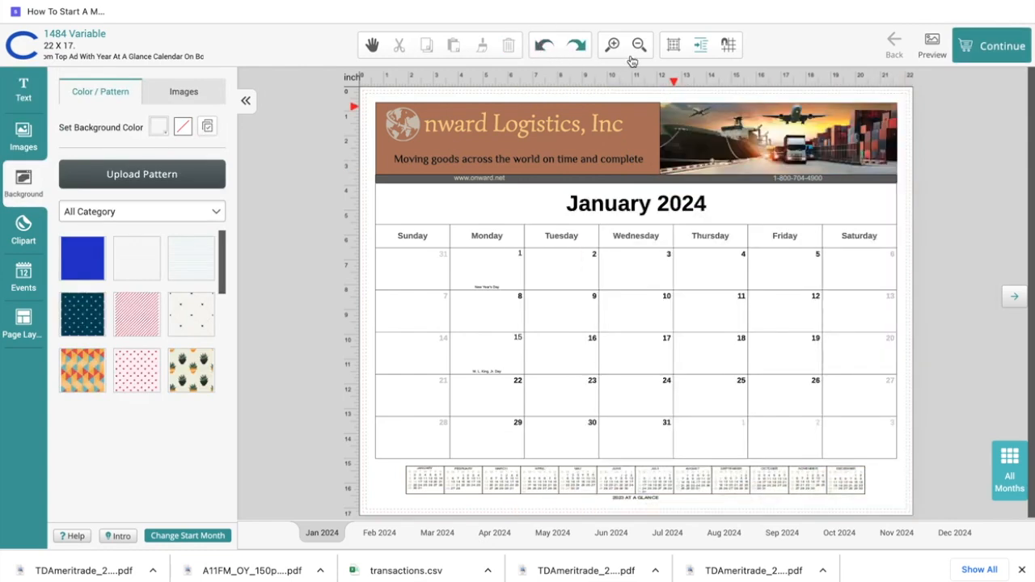
Unlock the shipping image in the February 2024 banner and lock it again.
click(846, 157)
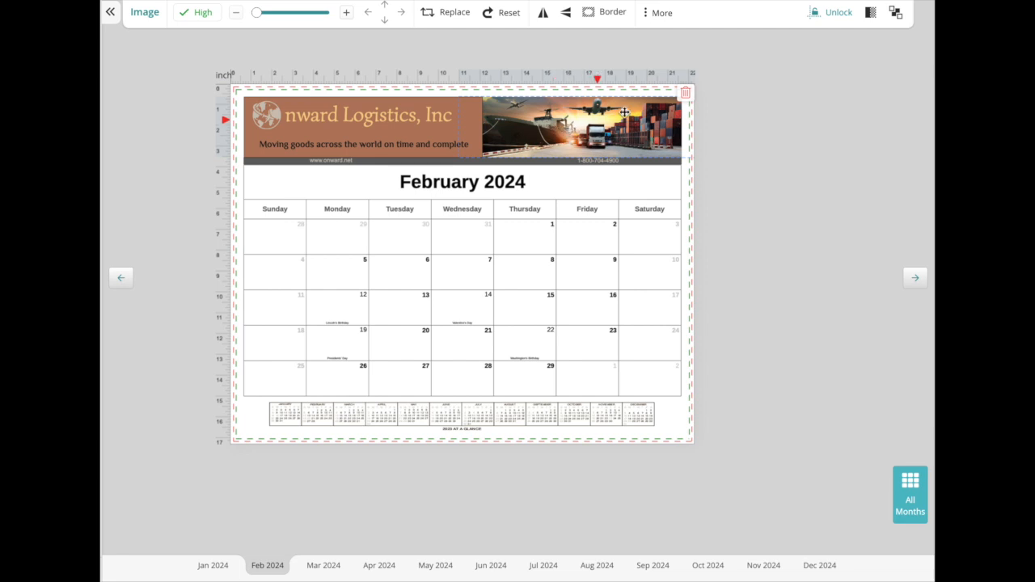
click(829, 13)
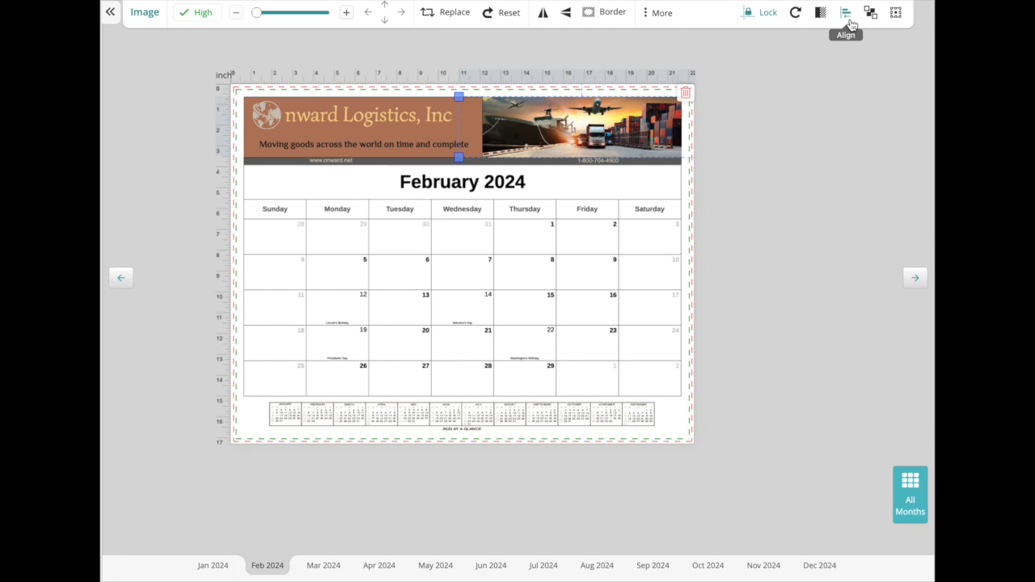
click(770, 14)
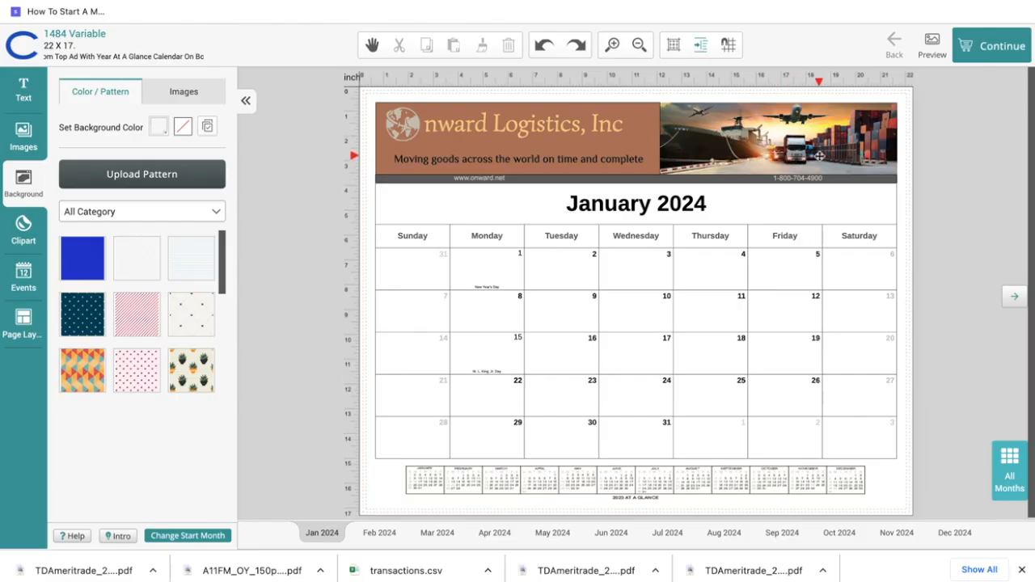
Show the position and size values of the January banner's shipping image and link its width and height.
click(846, 157)
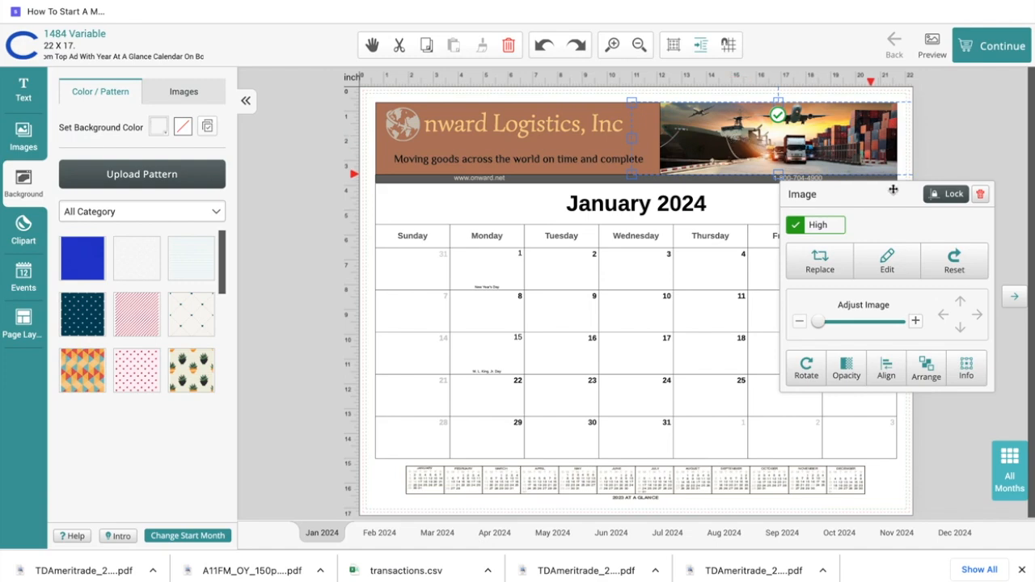
click(966, 371)
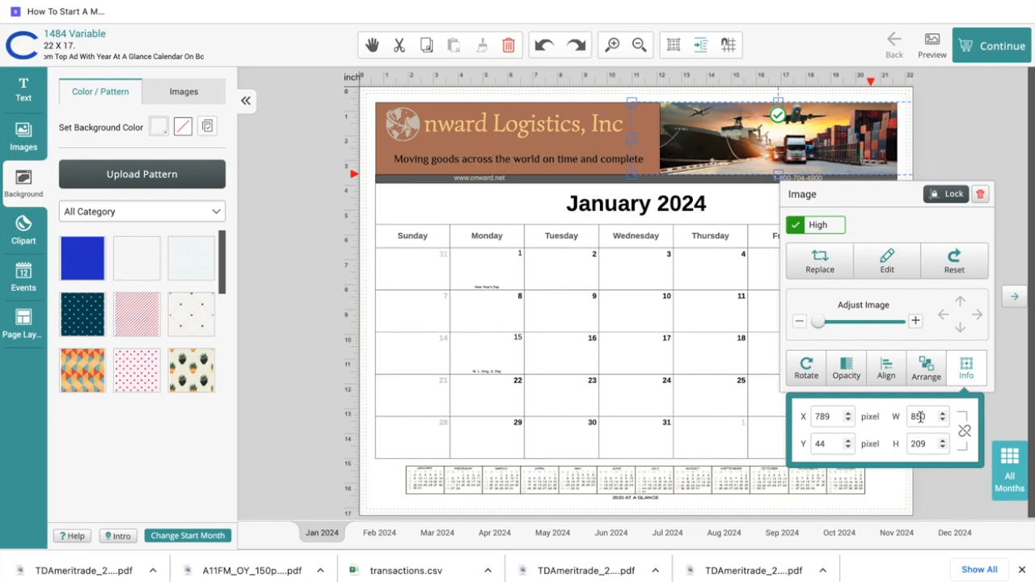
click(965, 434)
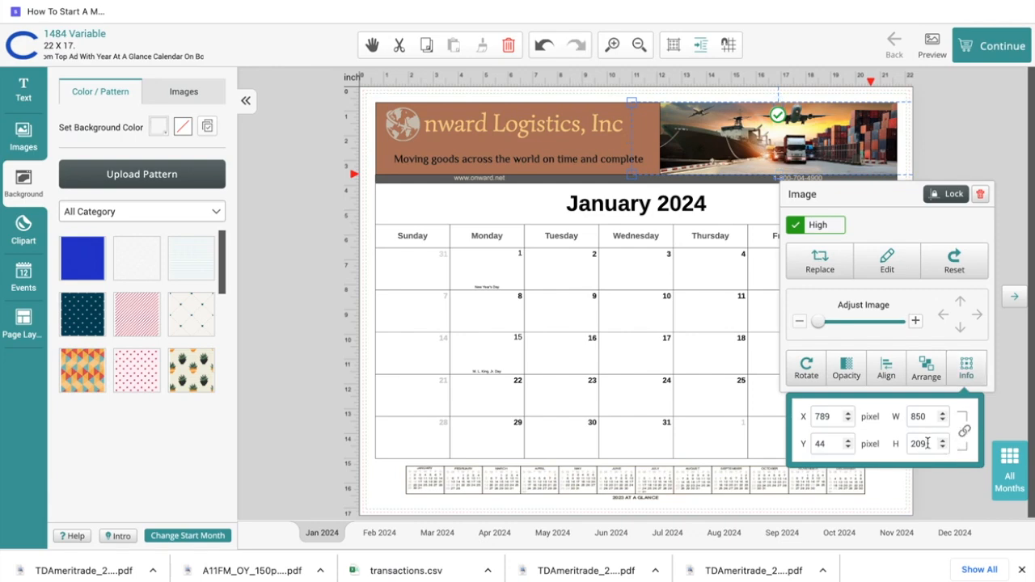
Set the height of the banner's shipping image to 225 pixels, keeping its proportions.
click(927, 443)
key(BackSpace)
key(BackSpace)
text(225)
key(BackSpace)
key(BackSpace)
text(5)
key(Return)
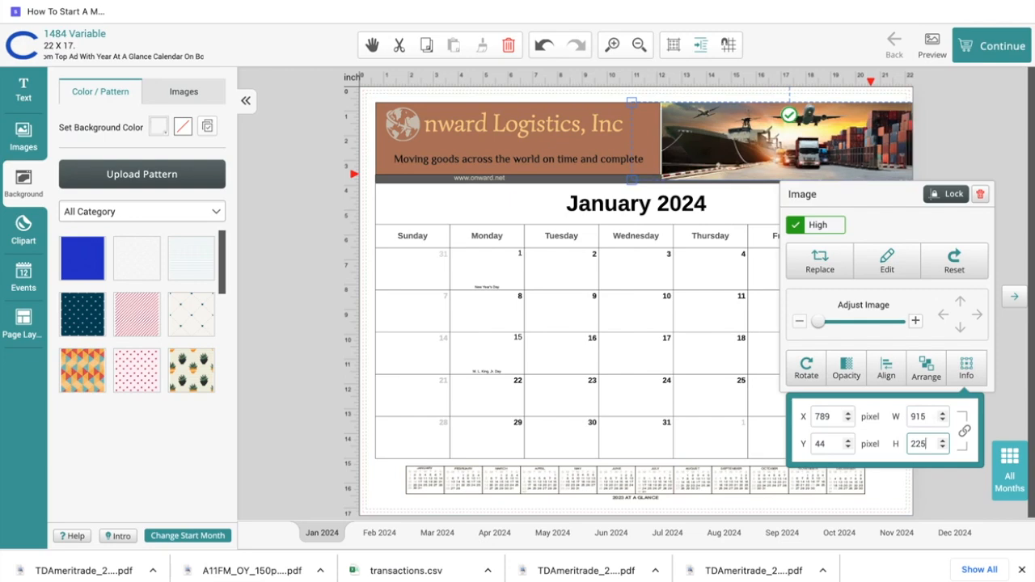
Undo the height change of the shipping image and display its position and size values again.
key(BackSpace)
key(BackSpace)
text(09)
click(542, 48)
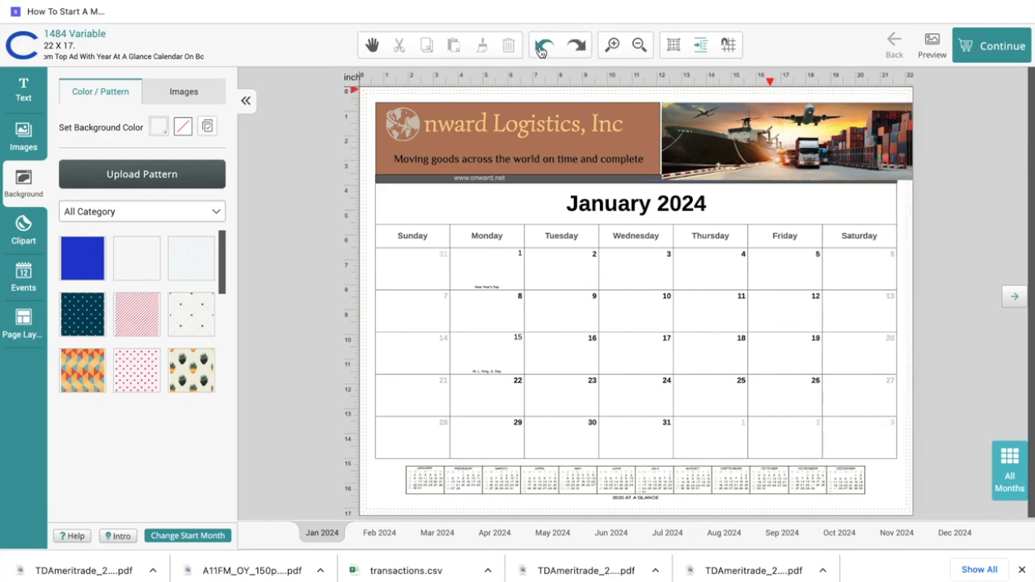
click(542, 51)
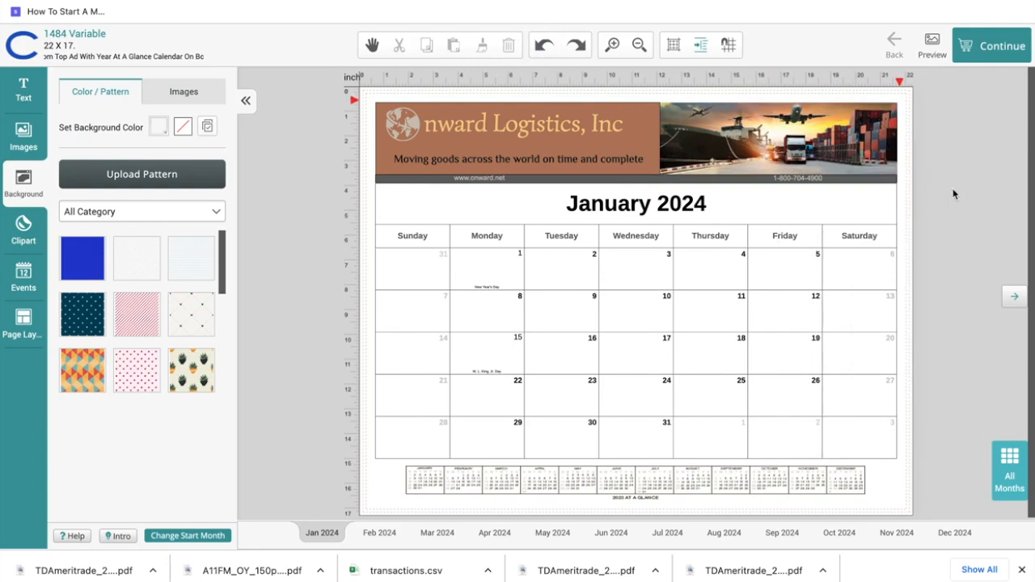
click(857, 146)
click(962, 368)
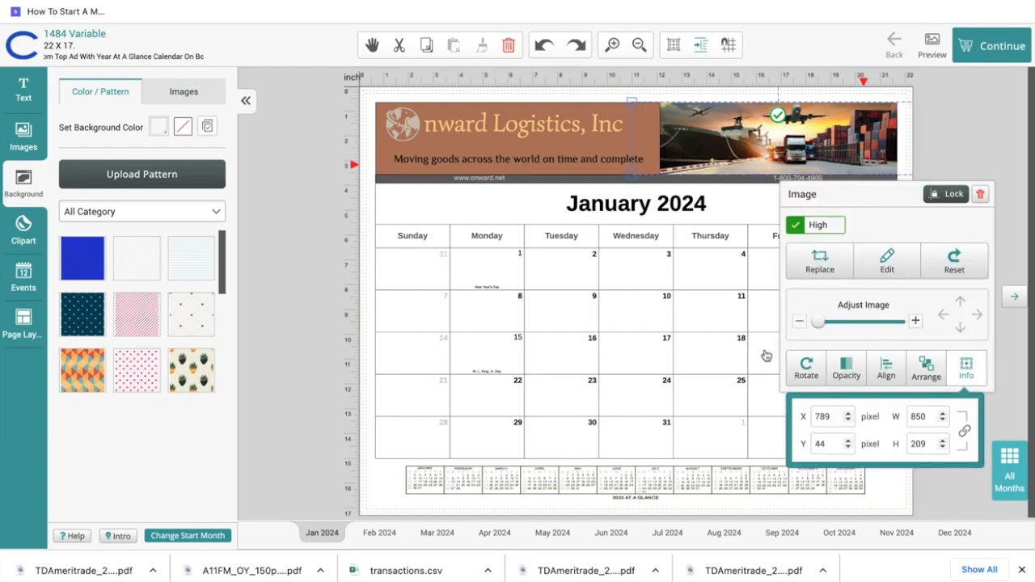
Unlock the brown rectangle behind the company name and show its position and size values.
click(594, 143)
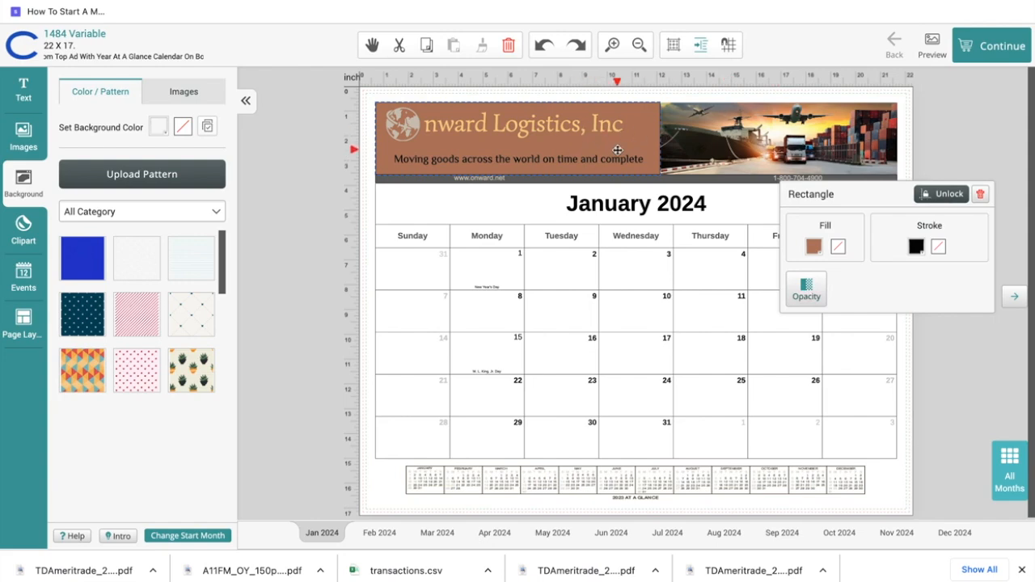
click(940, 196)
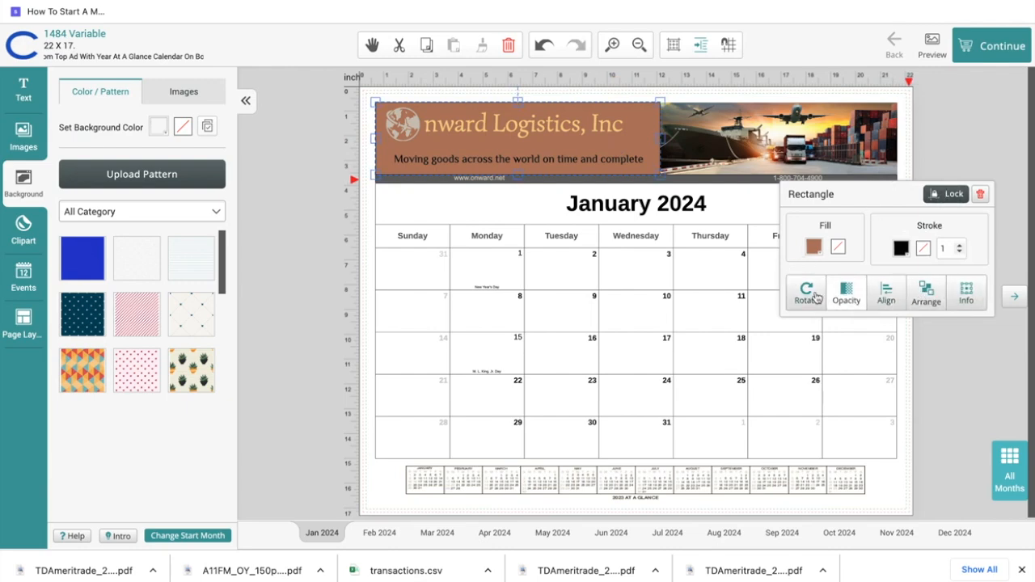
click(965, 294)
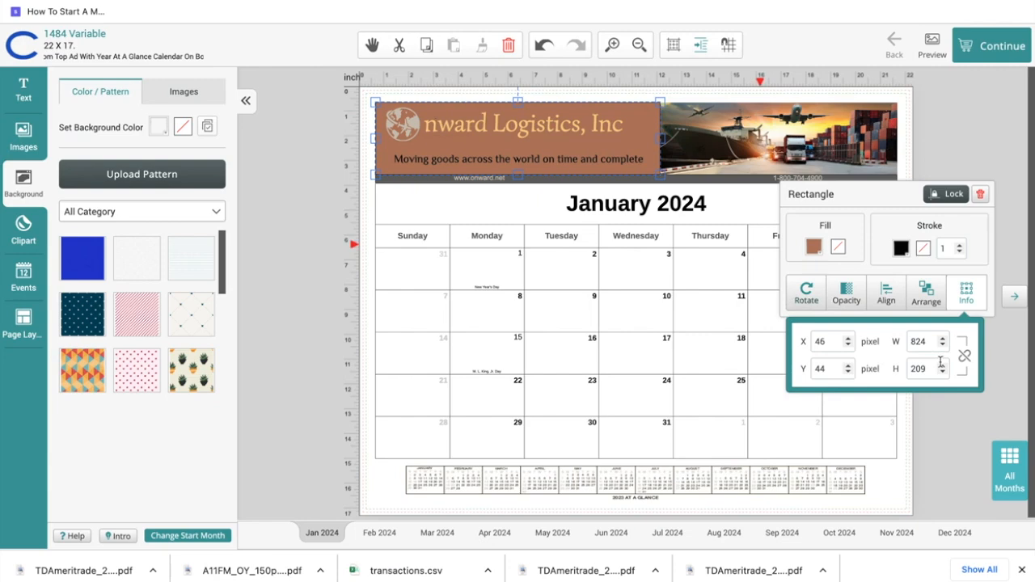
Check the shipping image's position and size against the brown rectangle's, and deselect the image.
click(837, 156)
click(966, 369)
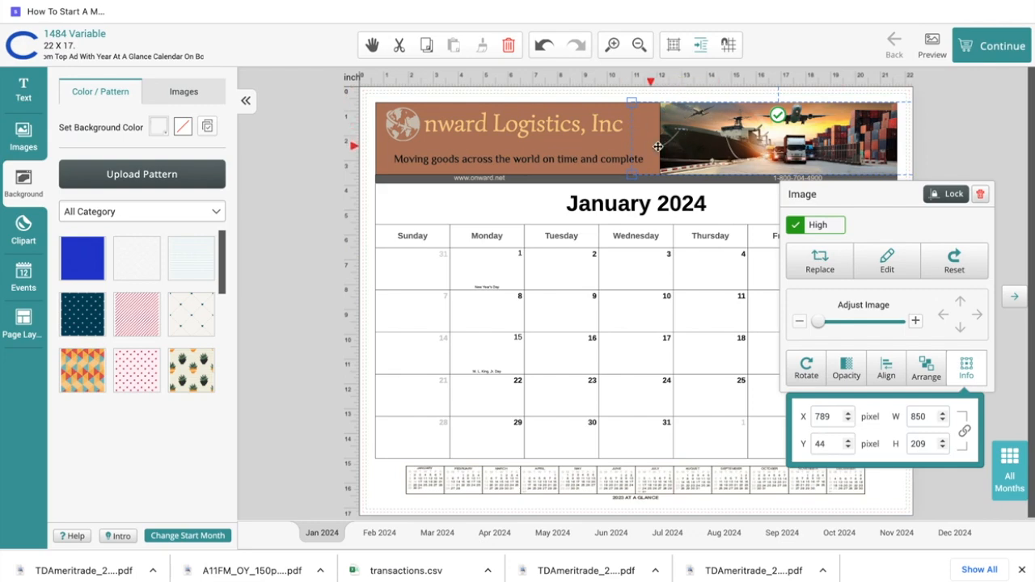
click(971, 151)
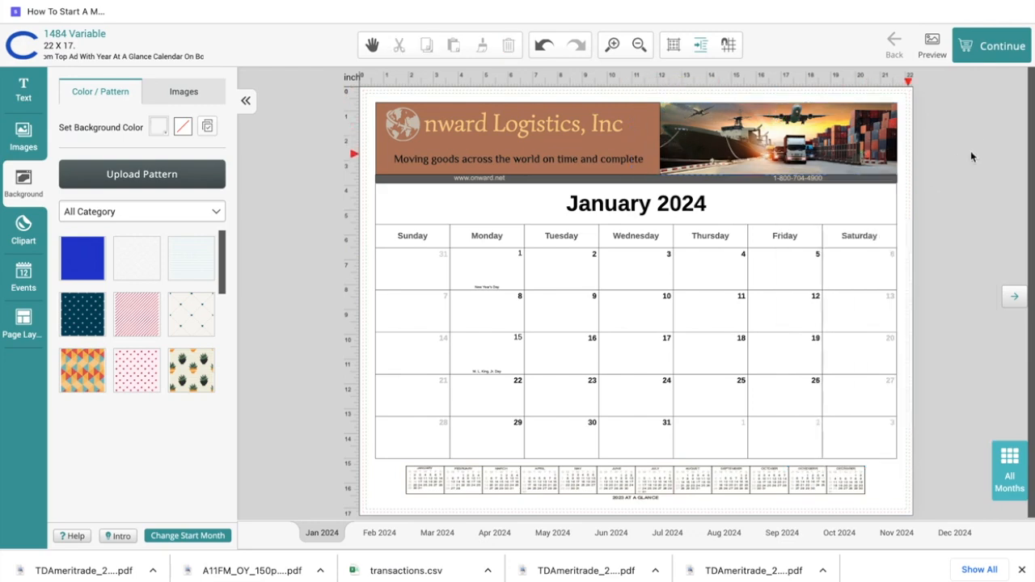
Open the gallery for replacing the banner's shipping image and look for a photo in the Downloads folder and the My Images category.
click(788, 143)
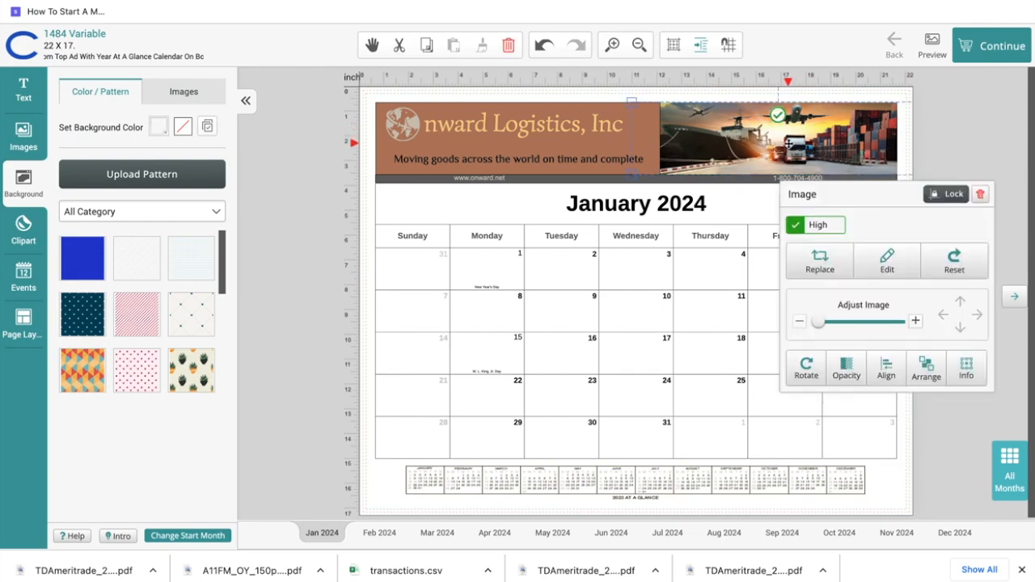
click(820, 261)
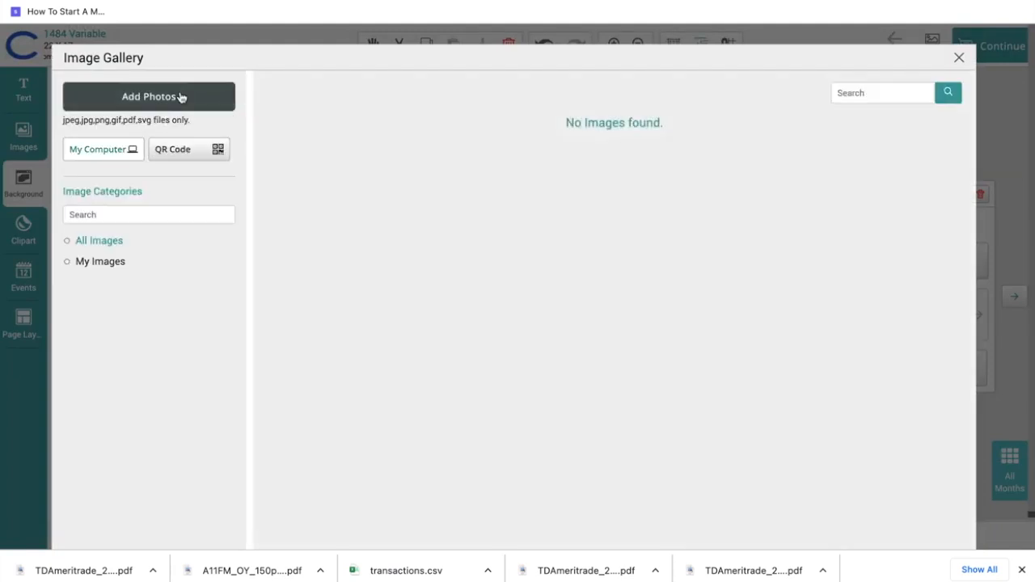
click(181, 99)
scroll(473, 271, down, 10)
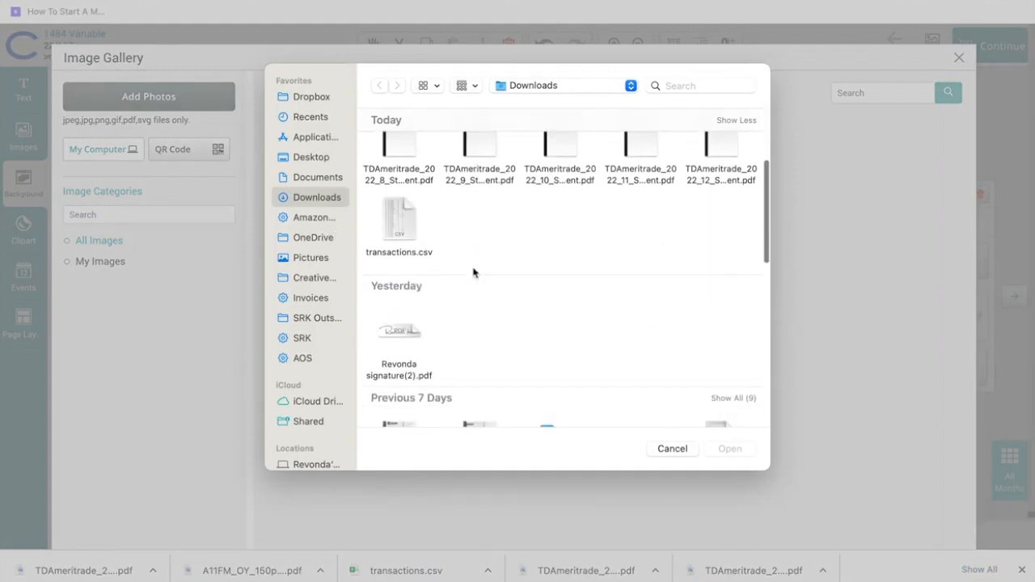
scroll(600, 221, right, 5)
scroll(590, 324, down, 5)
scroll(588, 323, down, 3)
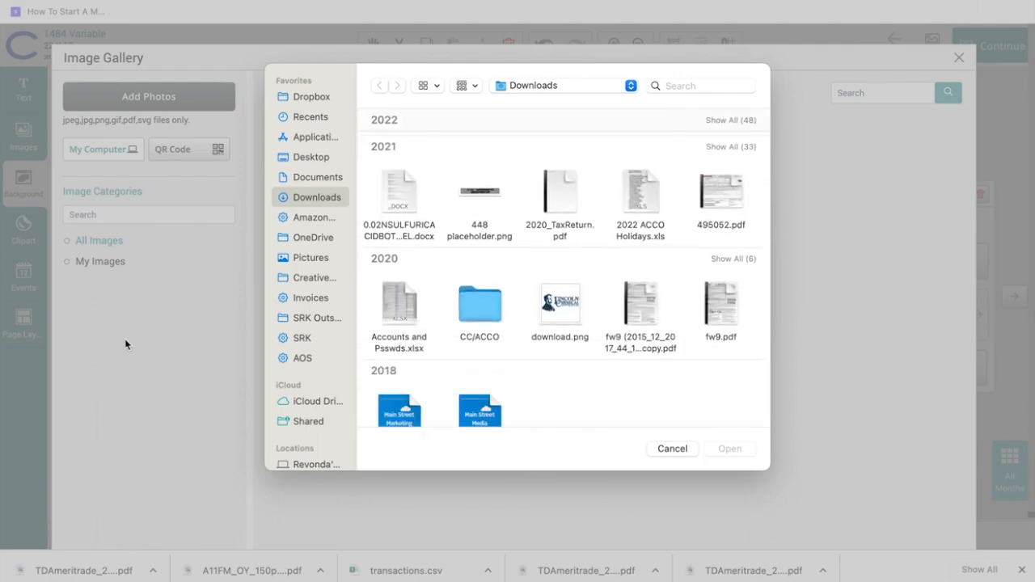
click(686, 451)
click(94, 262)
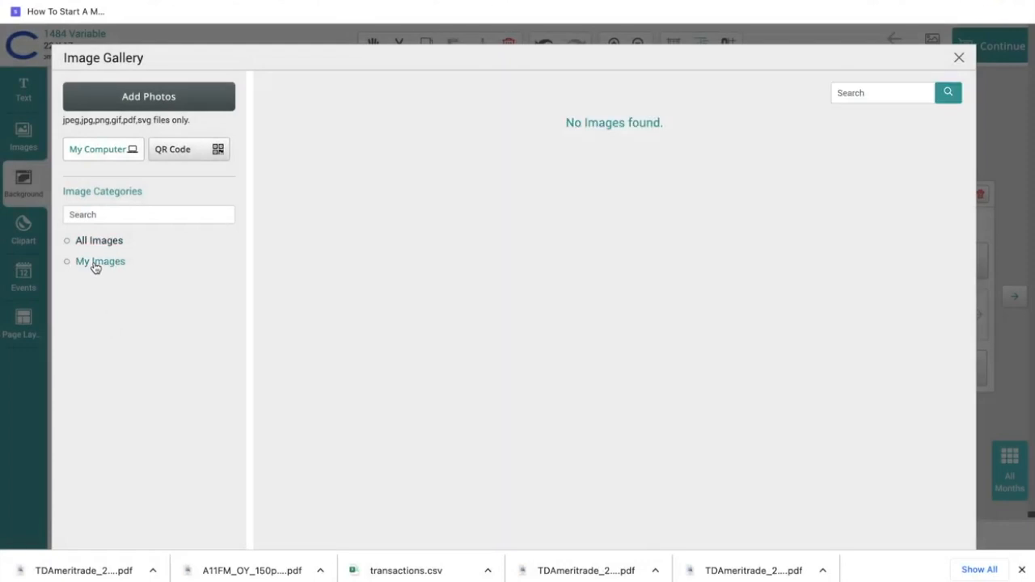
click(90, 242)
Upload the stars-and-stripes JPG from the Downloads folder to the image gallery.
click(118, 97)
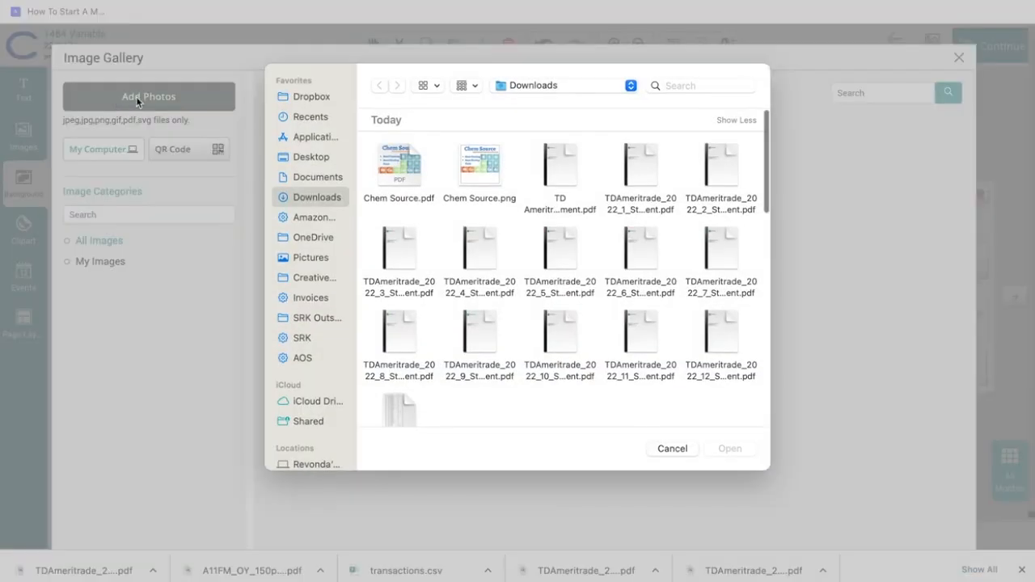
scroll(410, 267, down, 10)
scroll(409, 275, down, 10)
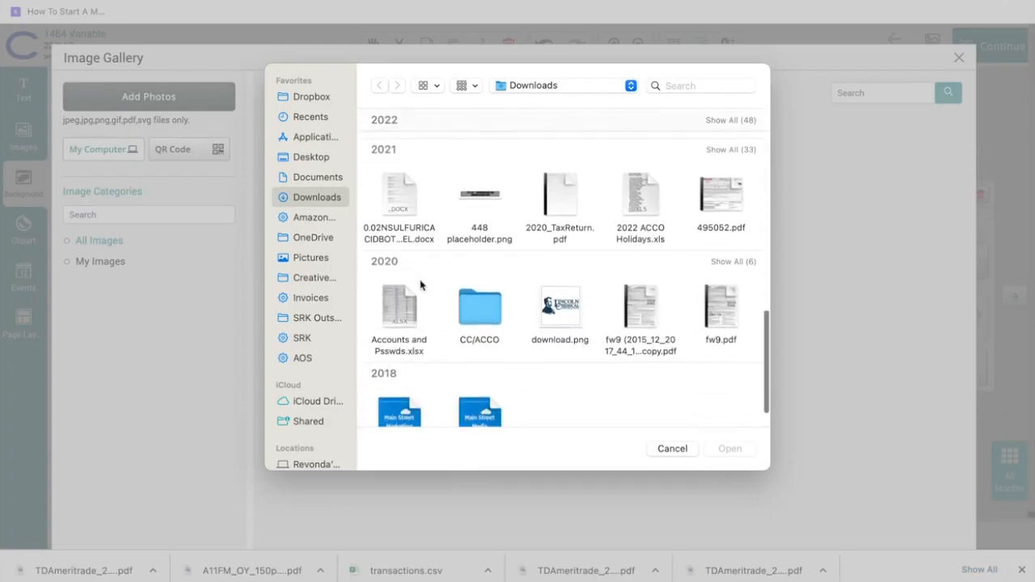
scroll(585, 333, right, 3)
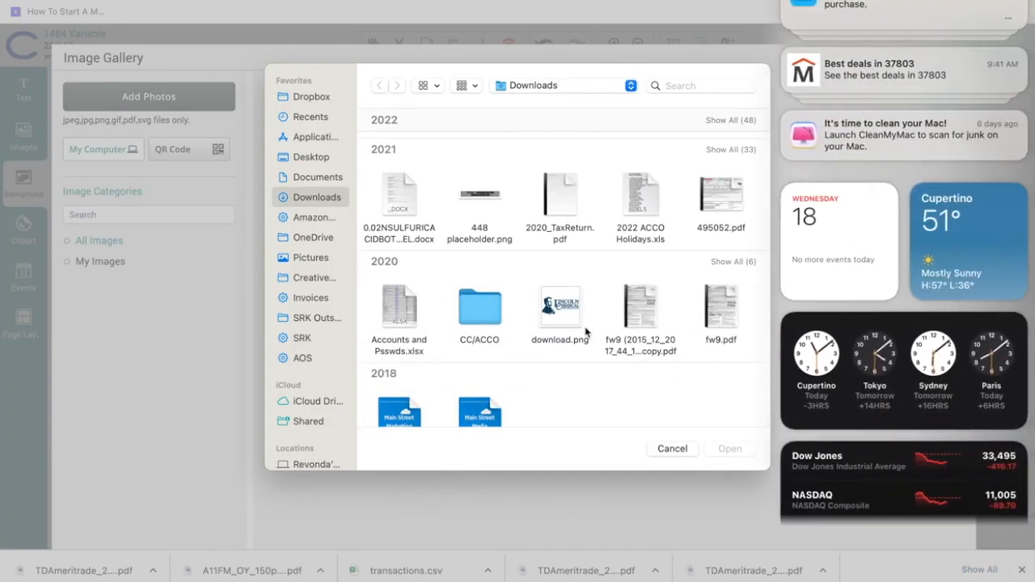
scroll(904, 251, left, 3)
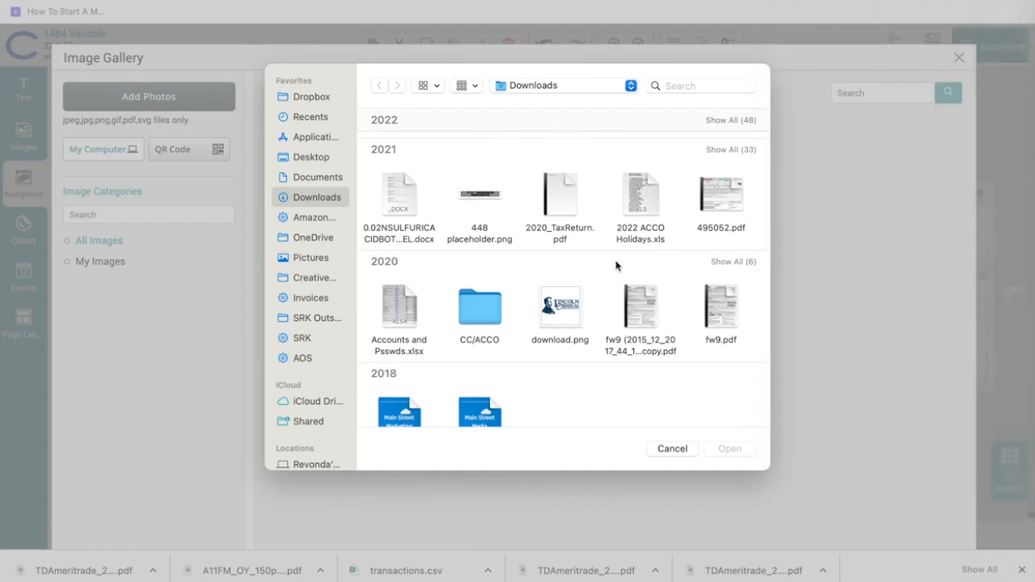
scroll(614, 295, right, 2)
scroll(623, 242, right, 1)
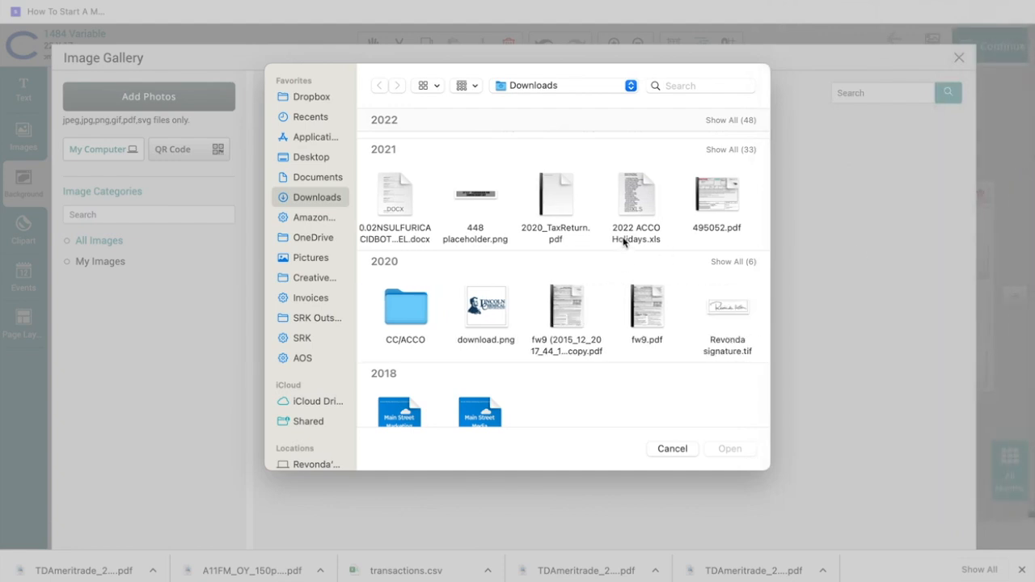
scroll(623, 243, right, 10)
scroll(623, 243, right, 15)
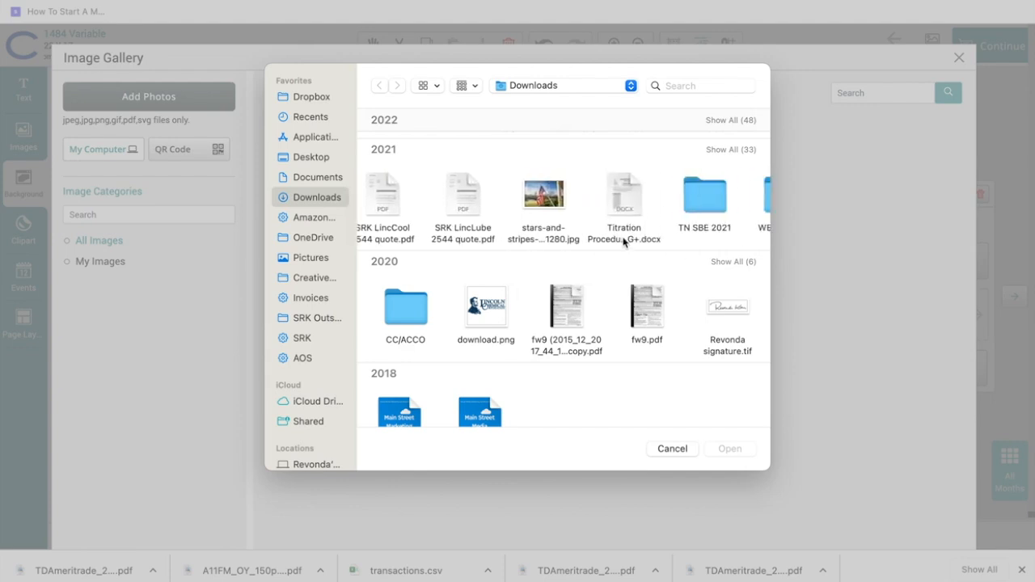
scroll(624, 238, right, 1)
click(530, 203)
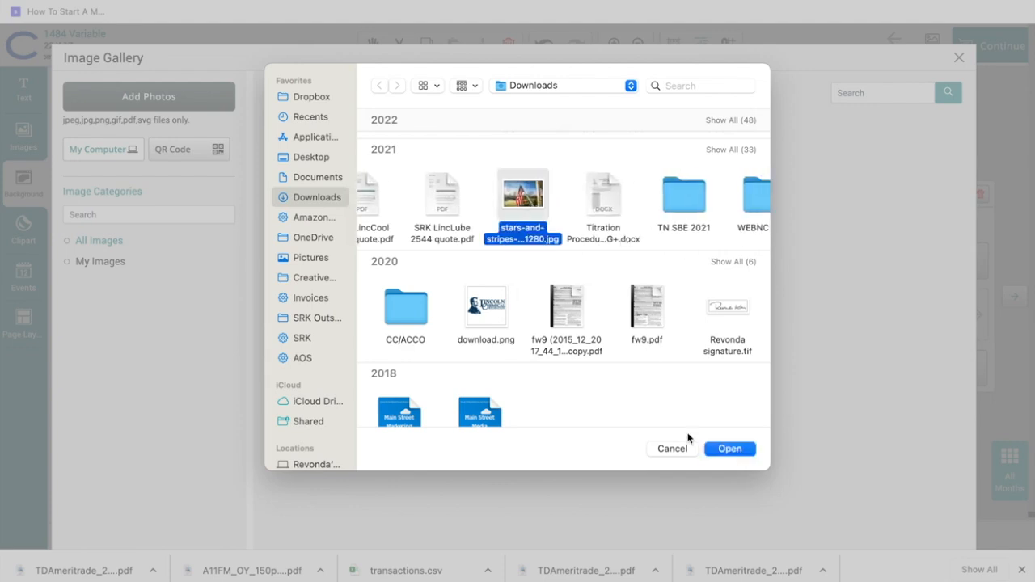
click(733, 452)
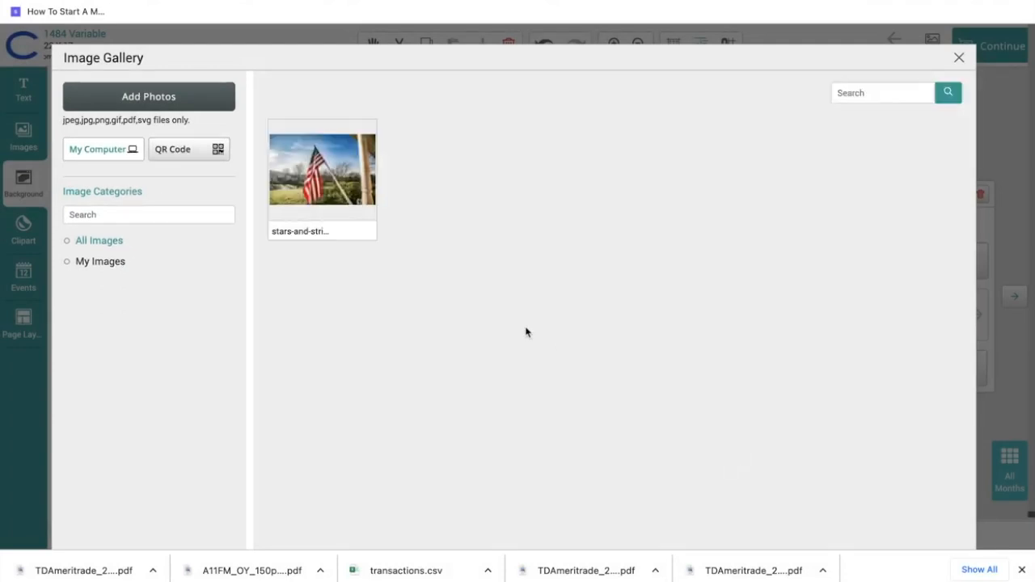
Replace the shipping image with the uploaded flag photo and place it at about X 820, Y 40, sized about 952 by 234 pixels.
click(306, 182)
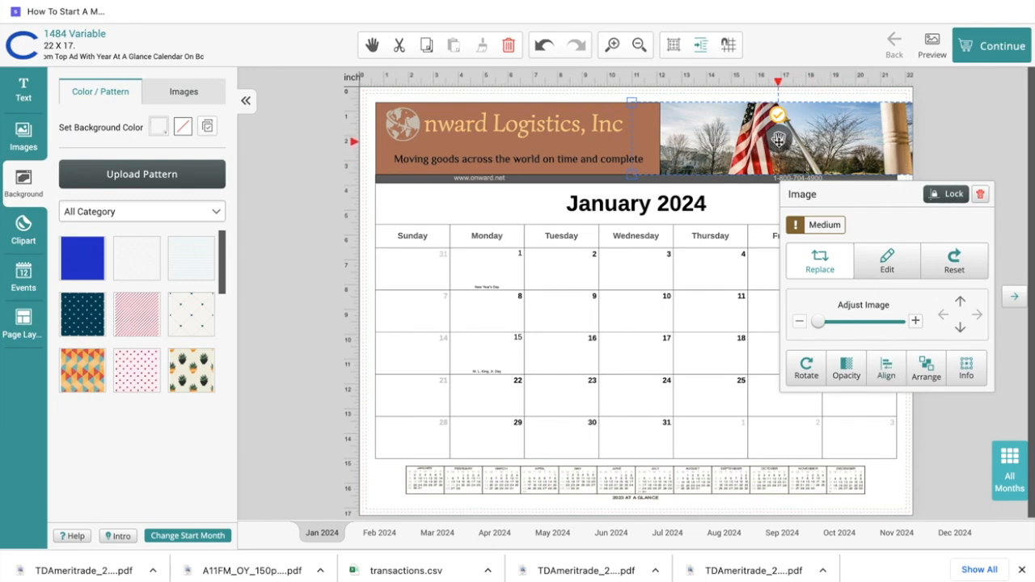
mouse_move(777, 139)
mouse_down()
mouse_move(785, 152)
mouse_move(791, 140)
mouse_move(760, 132)
mouse_move(848, 141)
mouse_up()
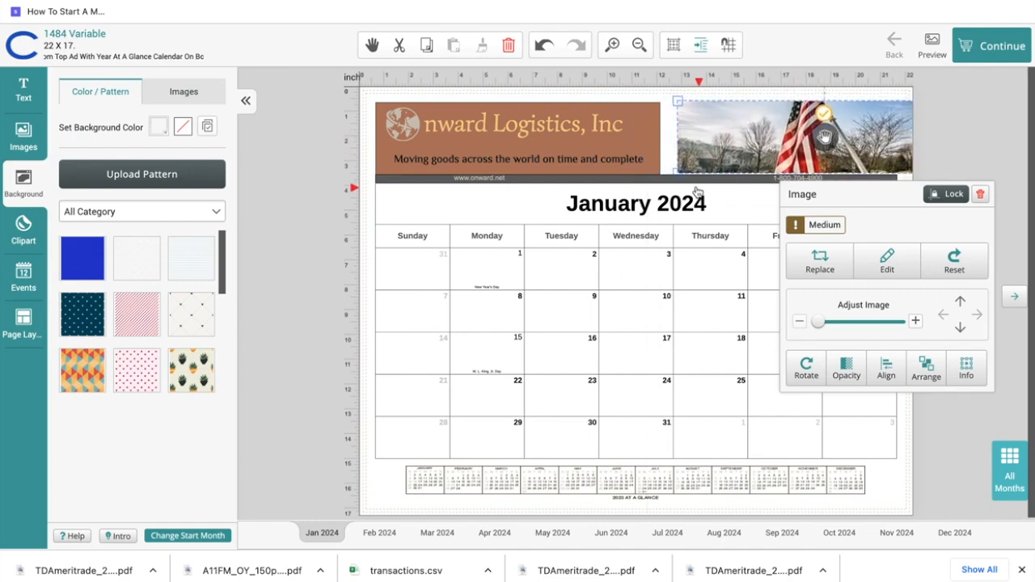
drag(679, 173, 640, 181)
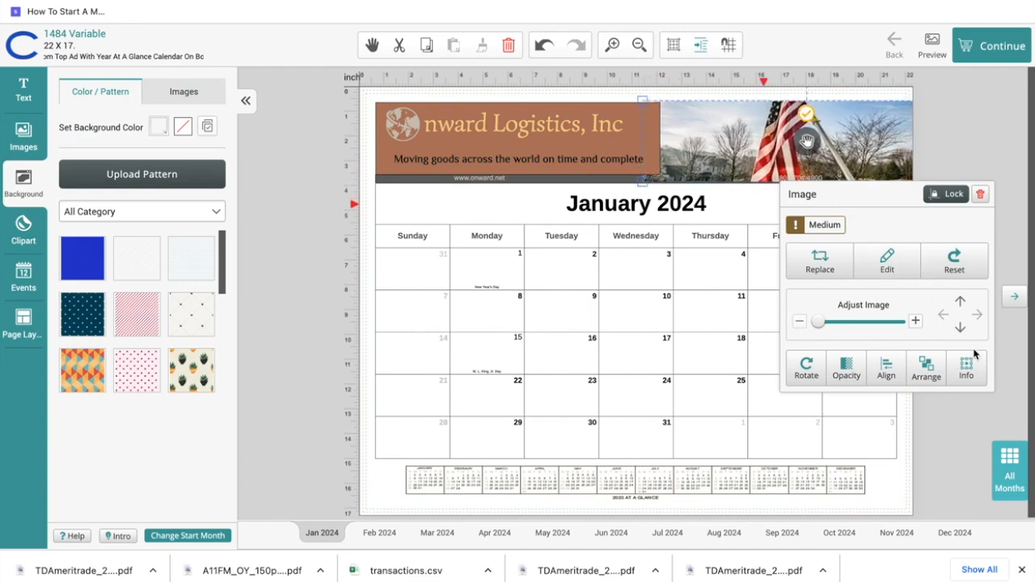
click(972, 364)
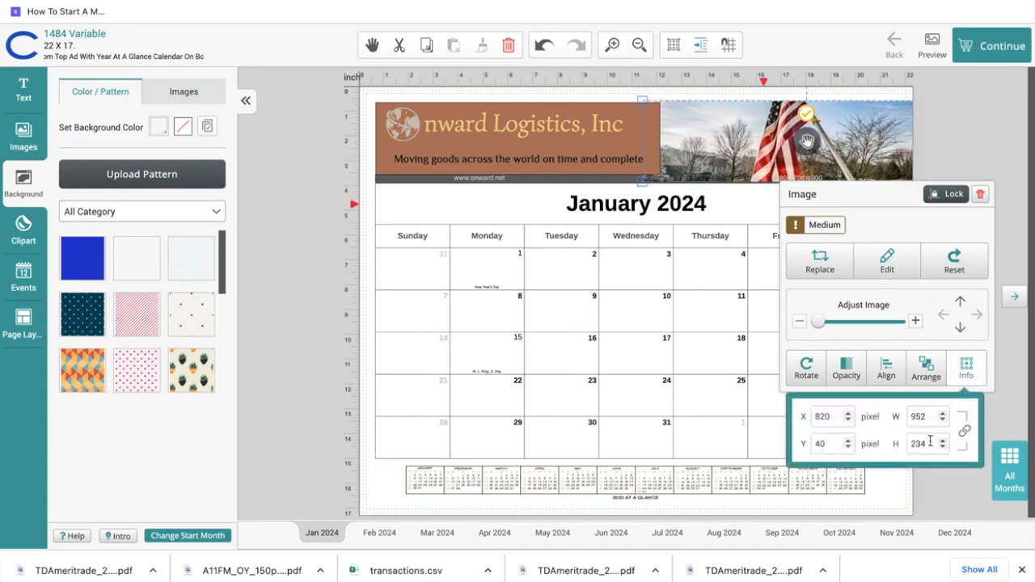
Resize the flag photo to 850 by 209 pixels with its proportions unlinked, and move it to about X 822, Y 44.
click(929, 443)
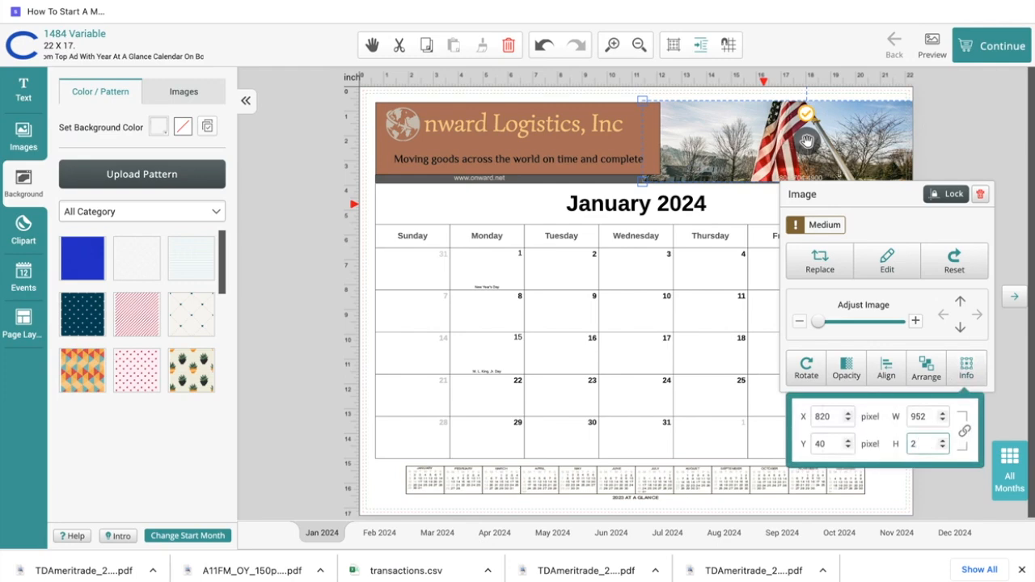
click(965, 431)
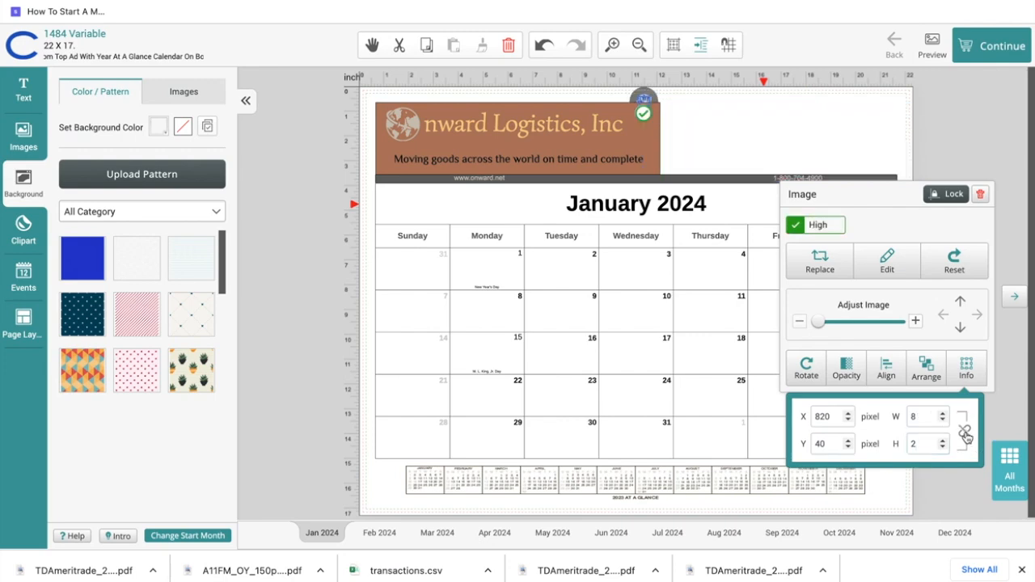
click(925, 443)
click(919, 418)
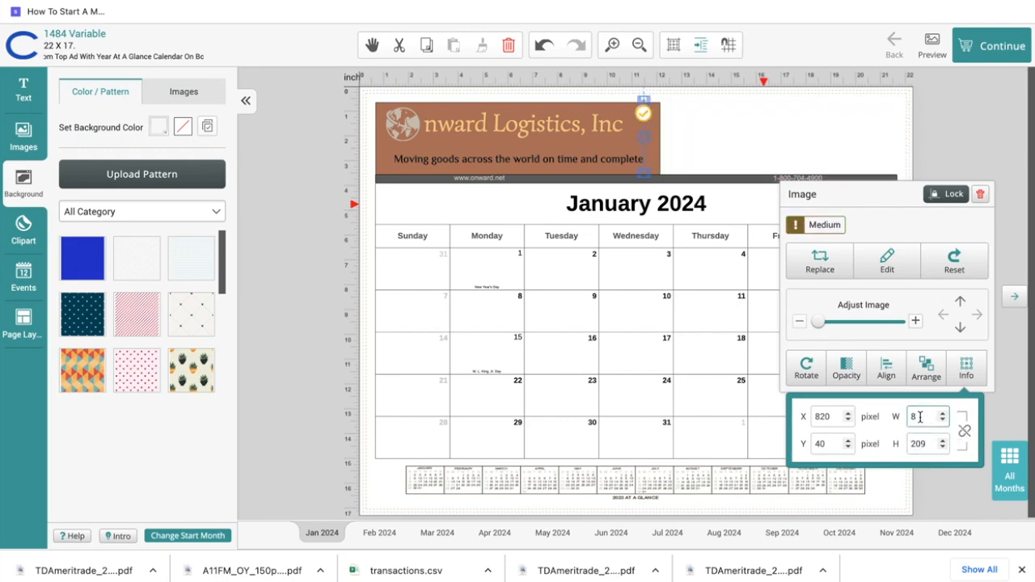
key(Return)
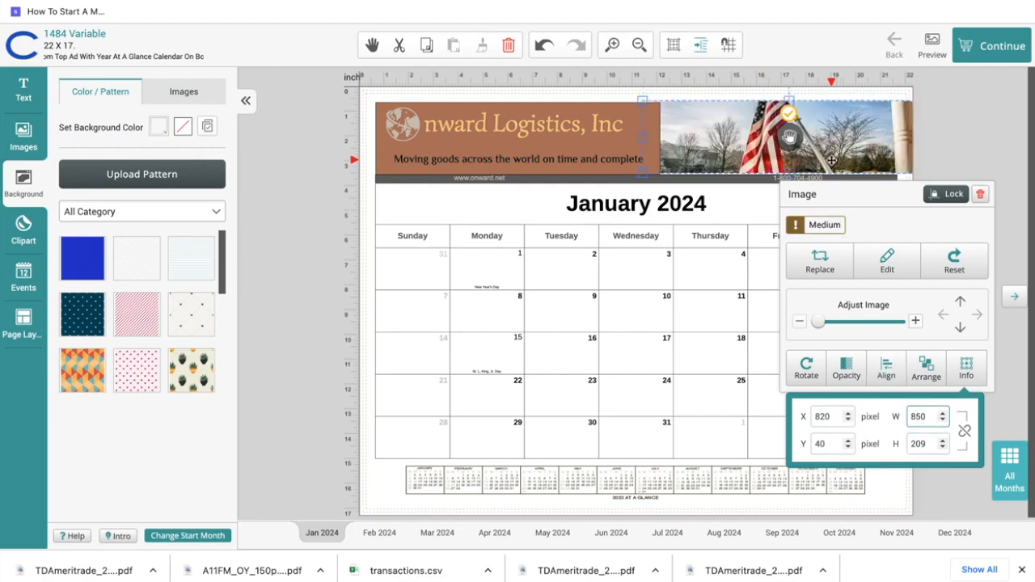
drag(828, 152, 828, 154)
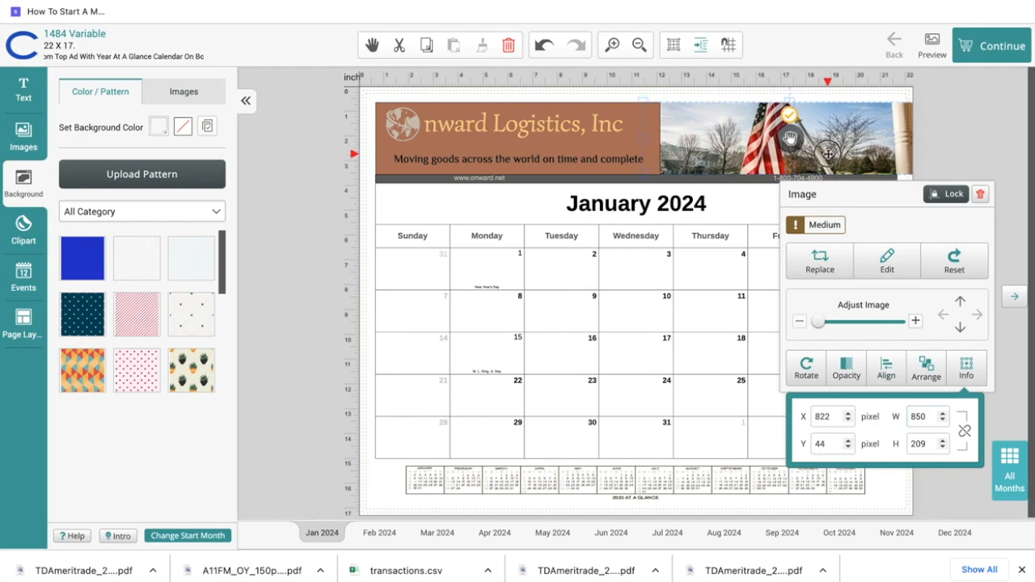
click(966, 367)
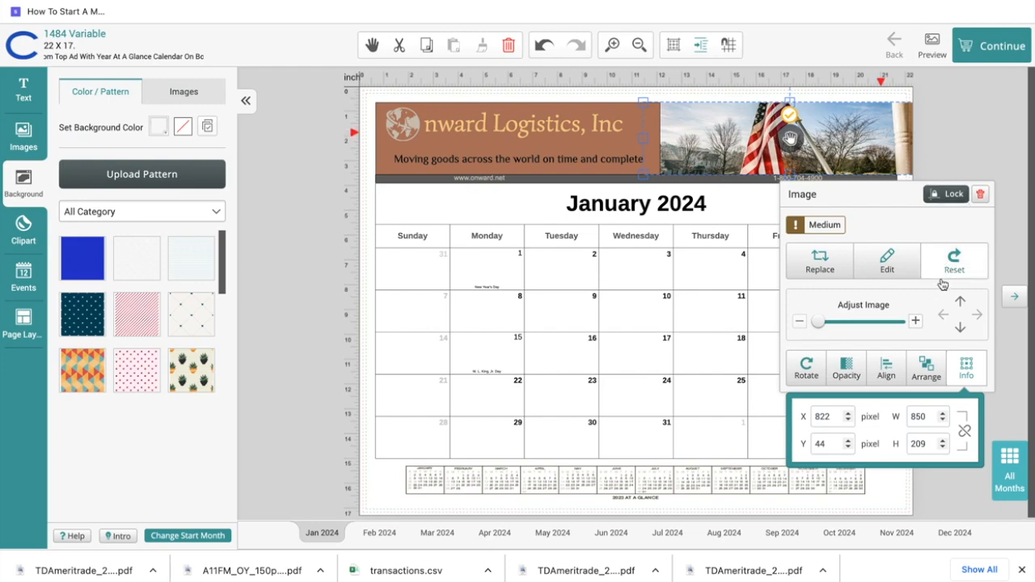
Widen the brown rectangle over the flag photo to about the 14-inch mark, and bring the photo to the front.
click(621, 146)
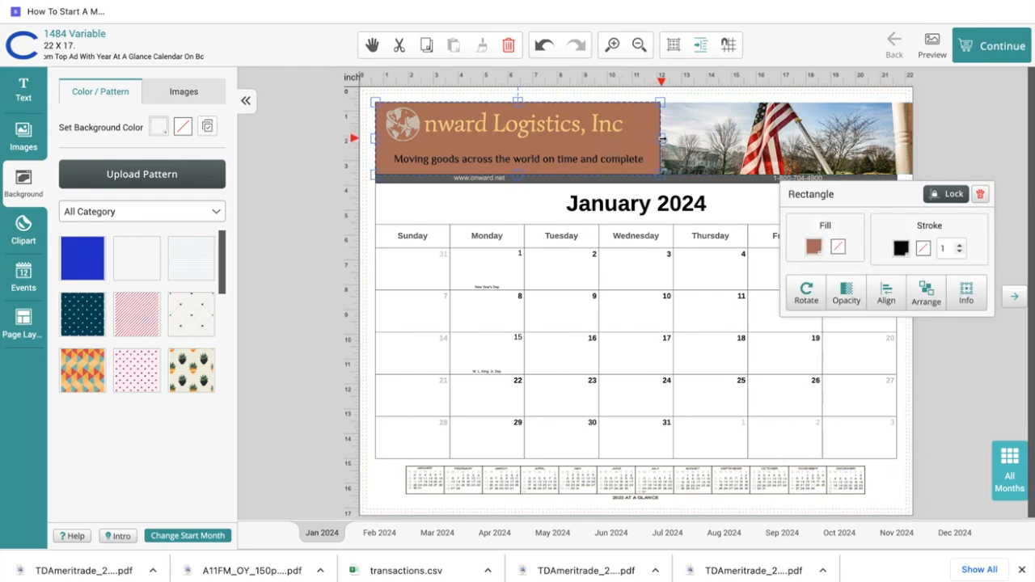
drag(661, 139, 717, 138)
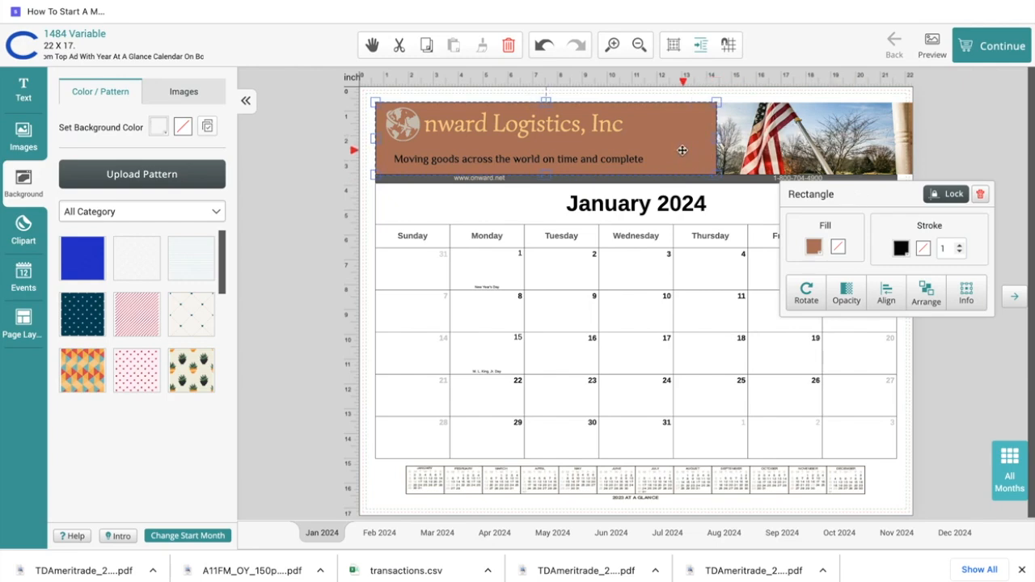
click(851, 148)
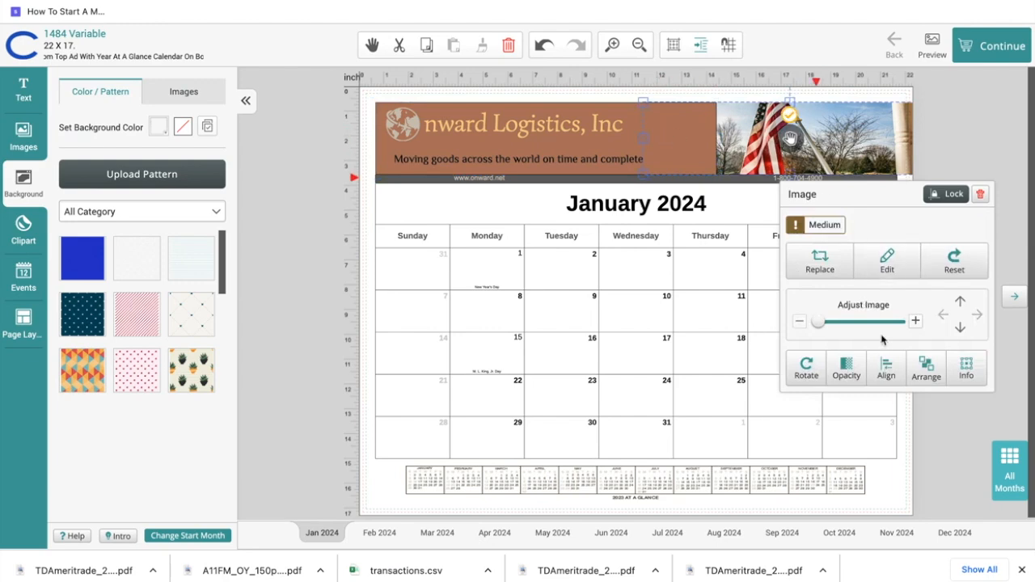
click(931, 373)
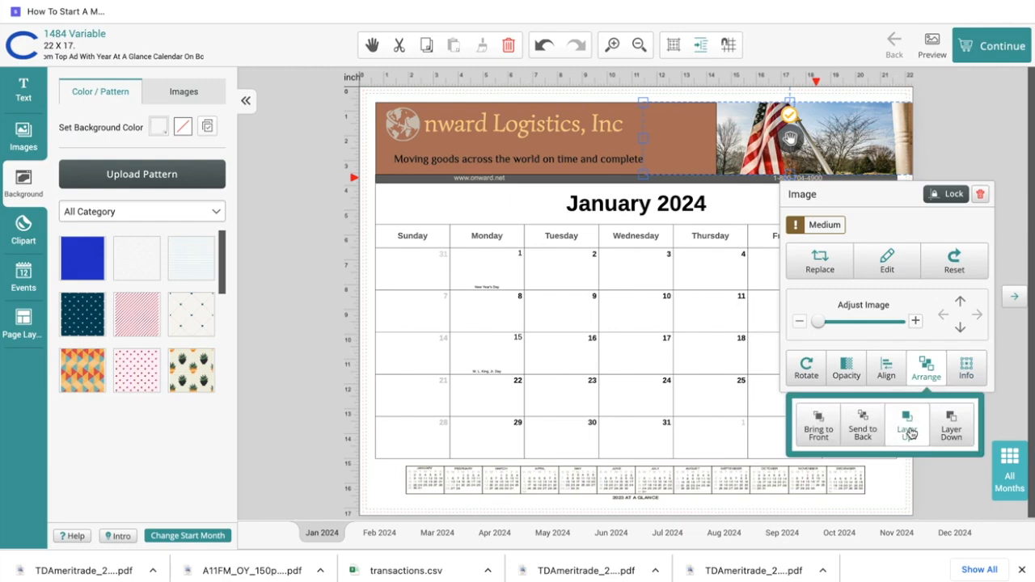
click(811, 427)
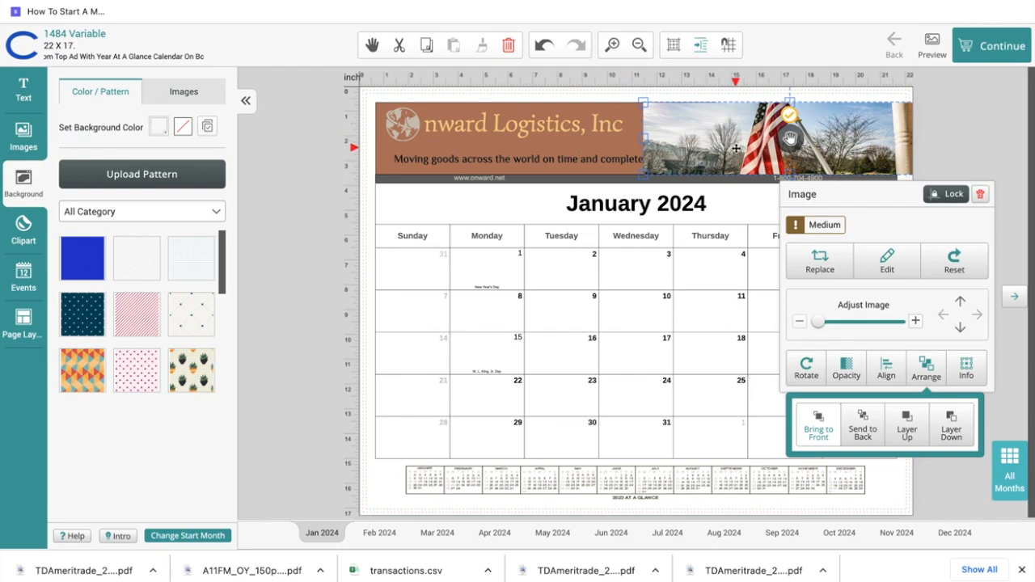
click(960, 144)
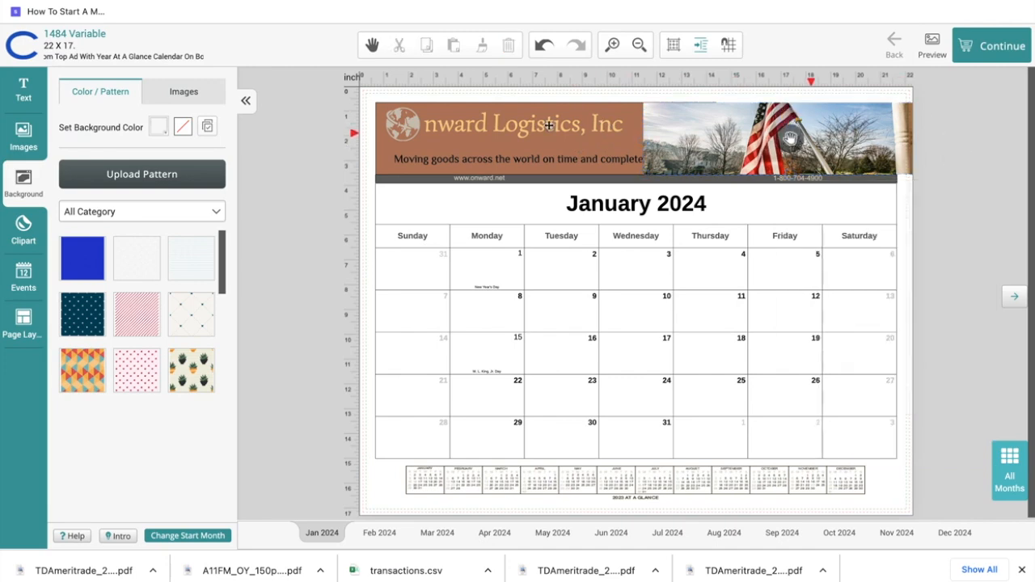
Undo the rectangle widening and all flag photo changes, back to the banner's original shipping image.
click(542, 47)
click(541, 47)
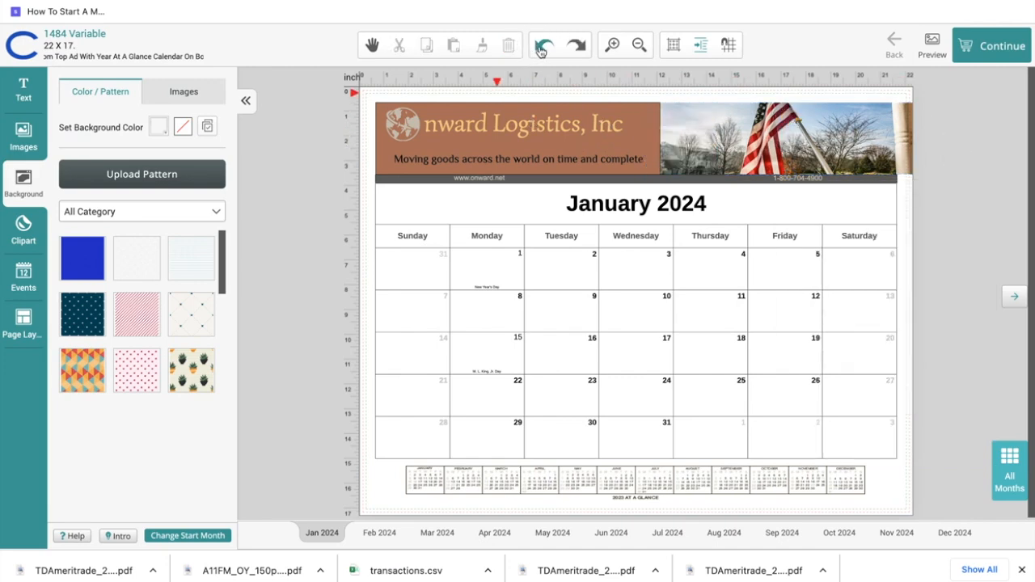
click(542, 47)
click(542, 47)
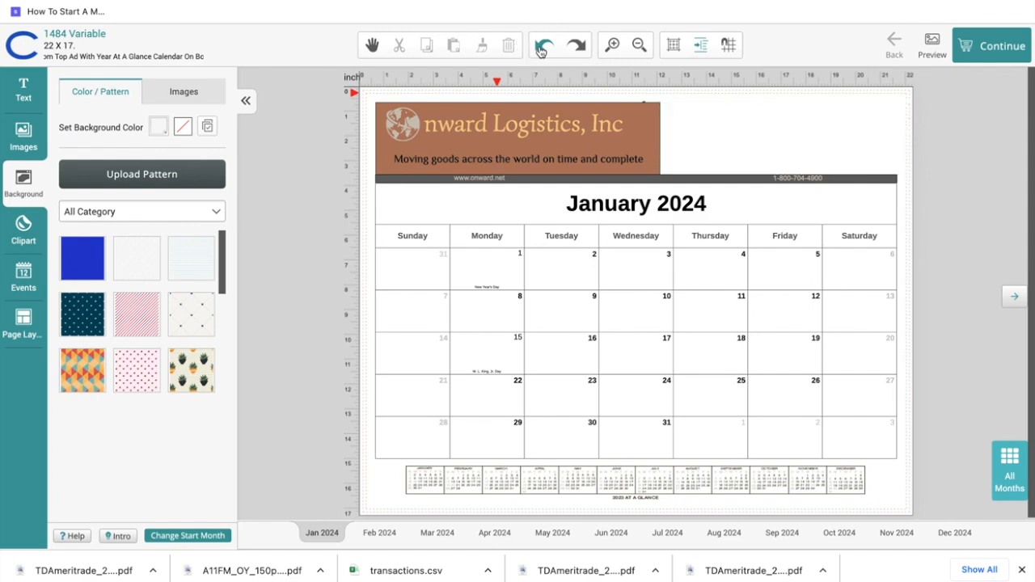
click(542, 49)
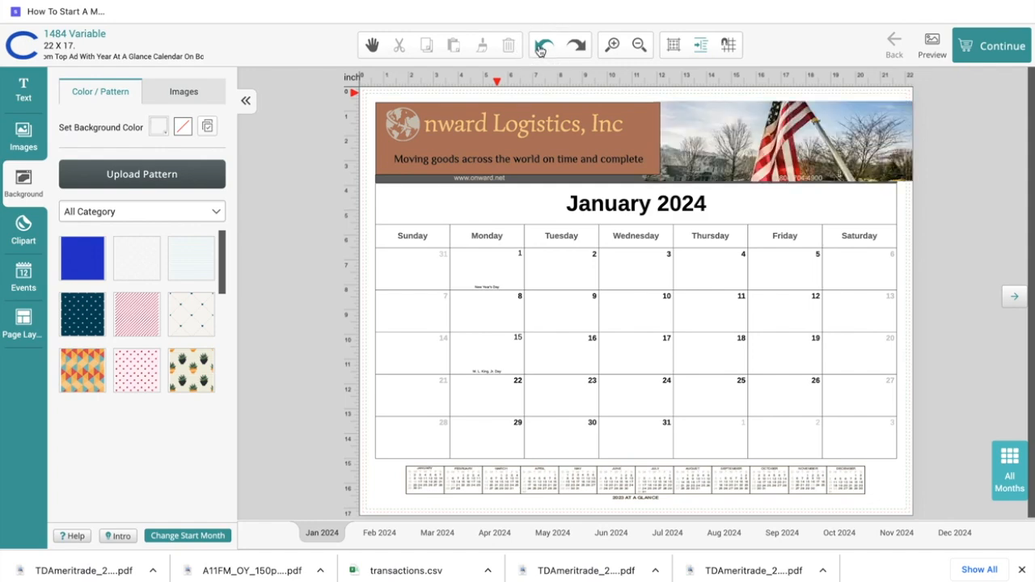
click(541, 49)
click(541, 49)
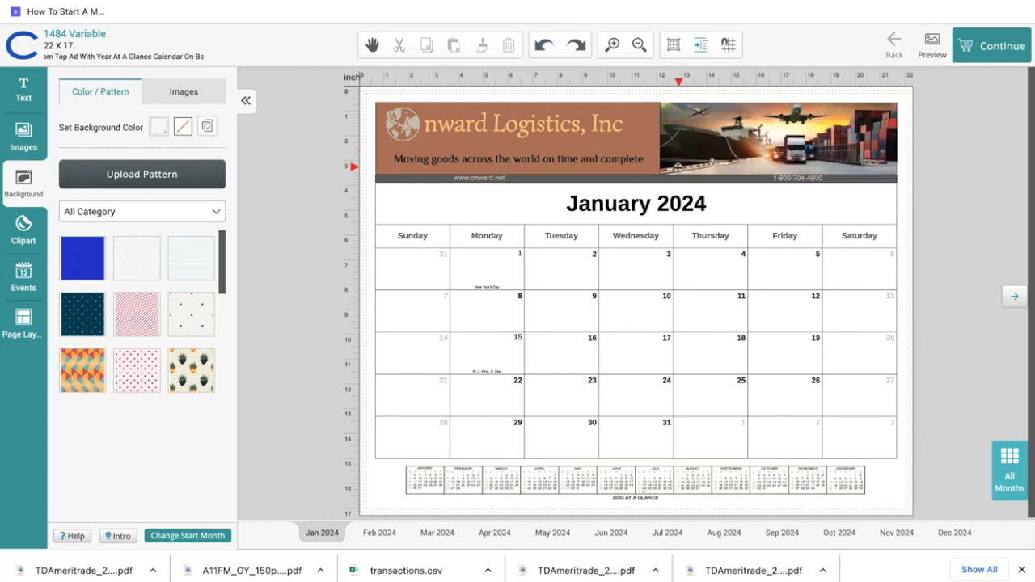
Select the company name text on the brown rectangle to display its text settings.
click(638, 142)
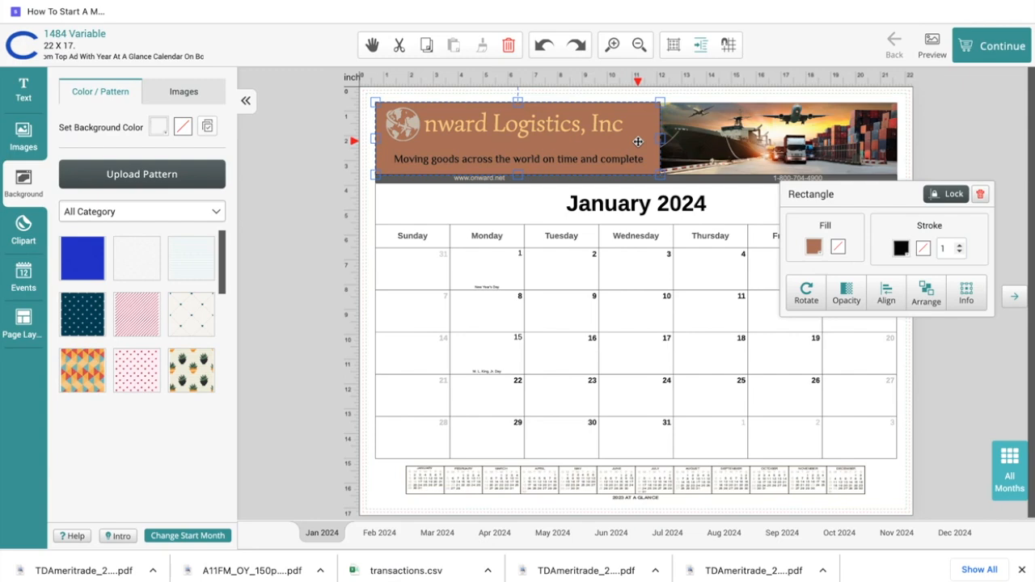
click(598, 129)
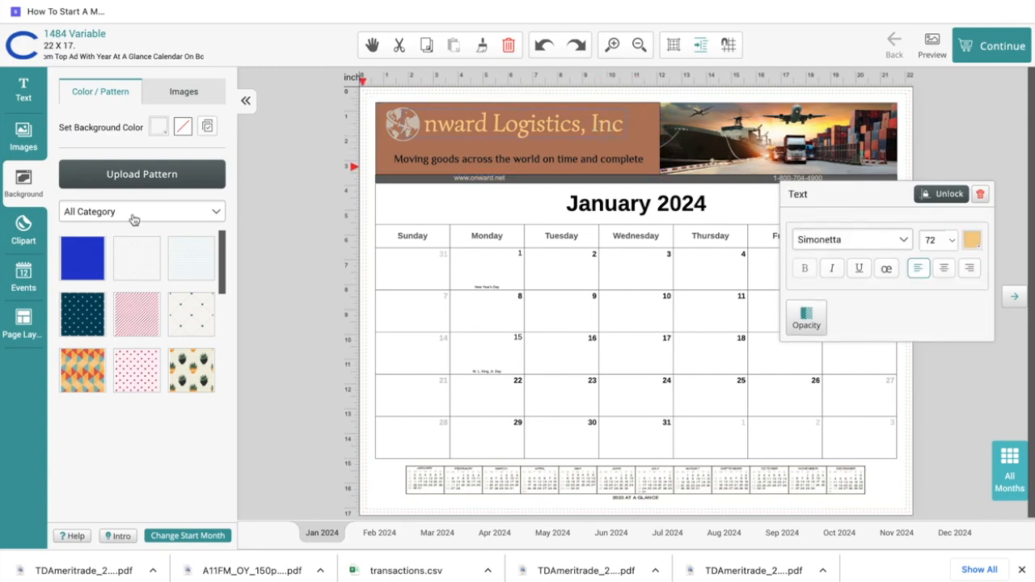
Change the company name text to "nward Logistics, Incorporated", unlock it, and widen its text box to about the 14.5-inch mark.
click(20, 91)
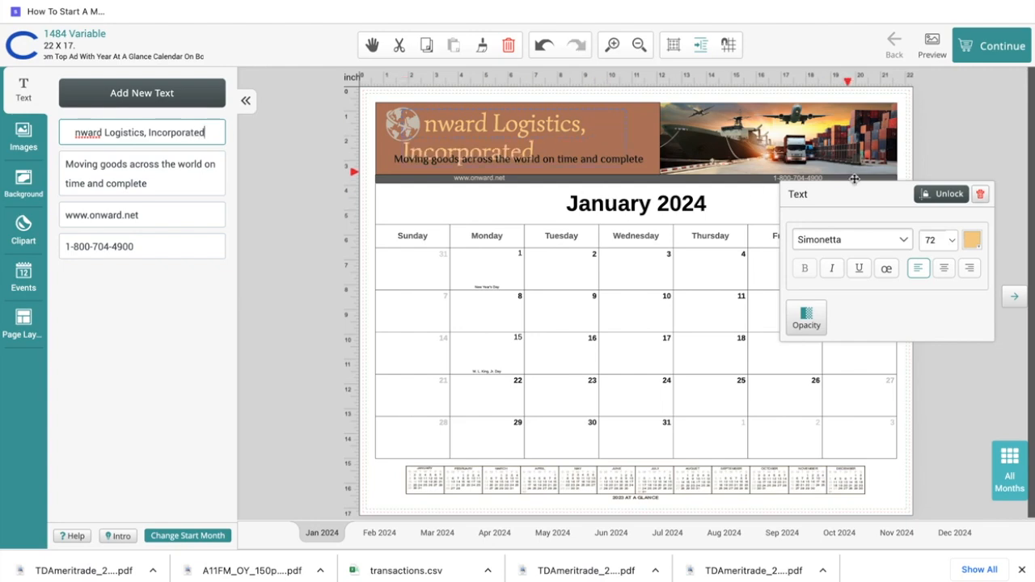
click(941, 196)
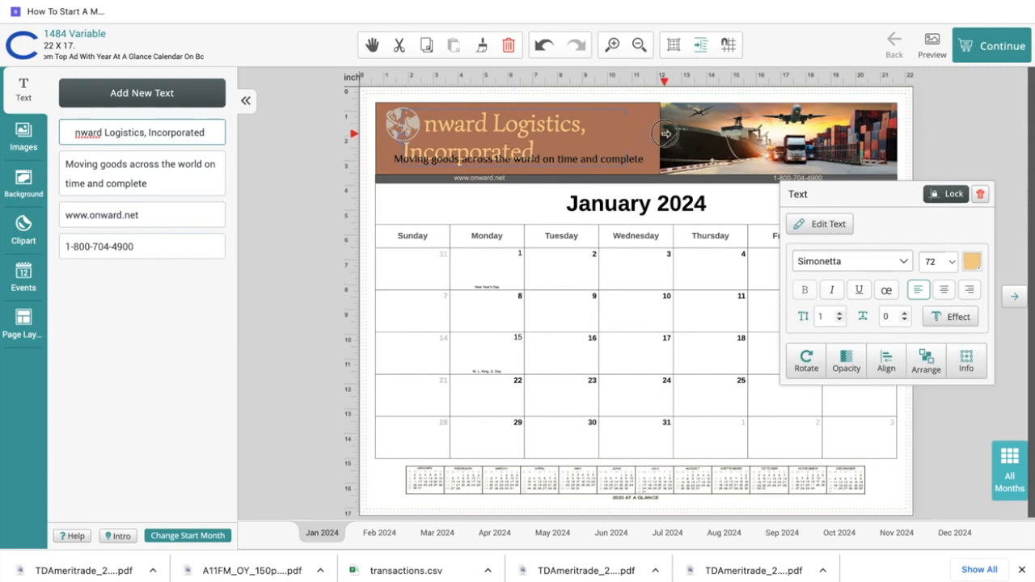
drag(684, 140, 730, 134)
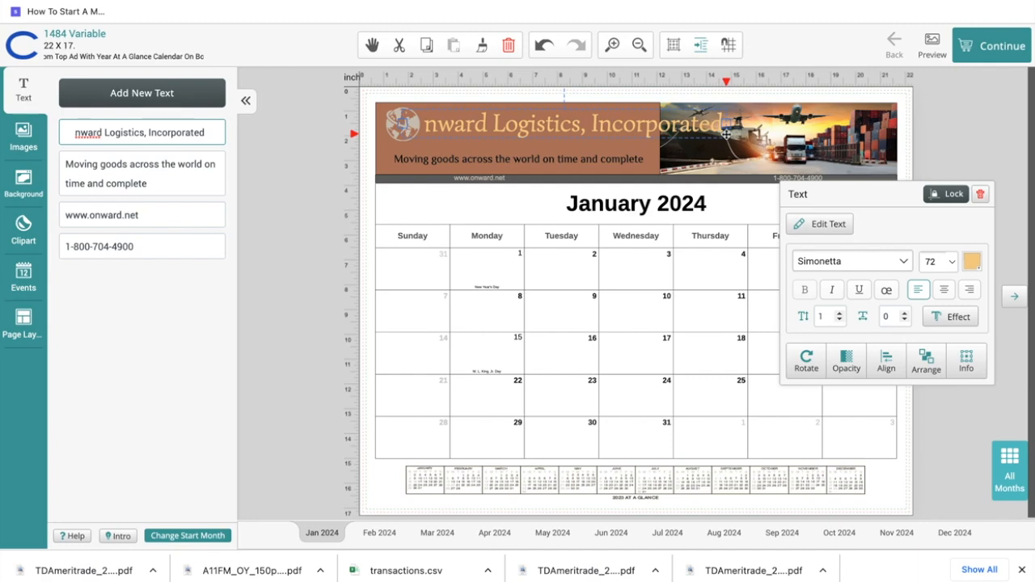
Narrow the company name's text box to about the 11-inch mark and shorten its text to "nward Logistics, Inc".
mouse_move(726, 135)
mouse_down()
mouse_move(613, 123)
mouse_move(535, 135)
mouse_move(712, 125)
mouse_move(643, 126)
mouse_up()
click(208, 132)
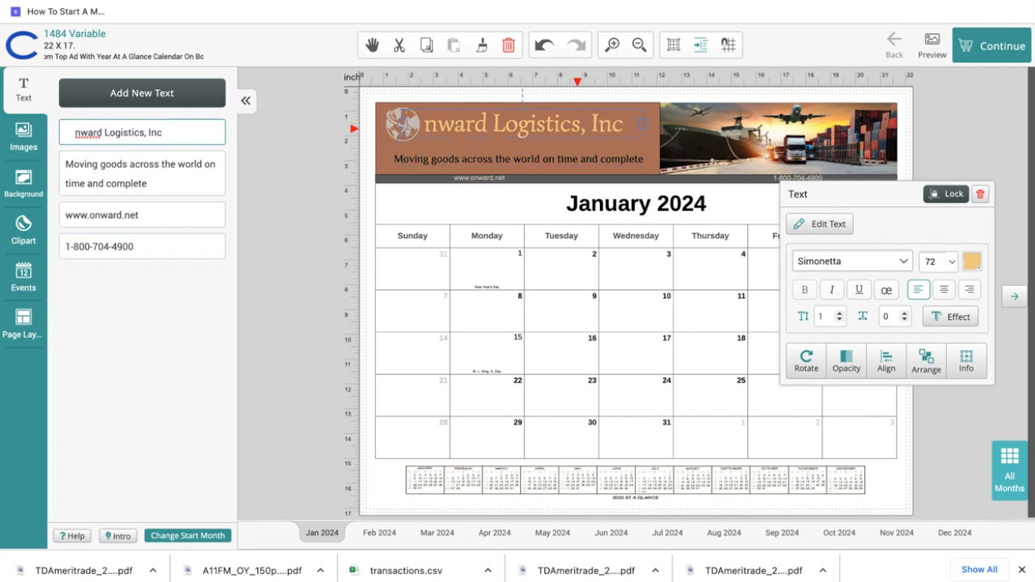
click(969, 147)
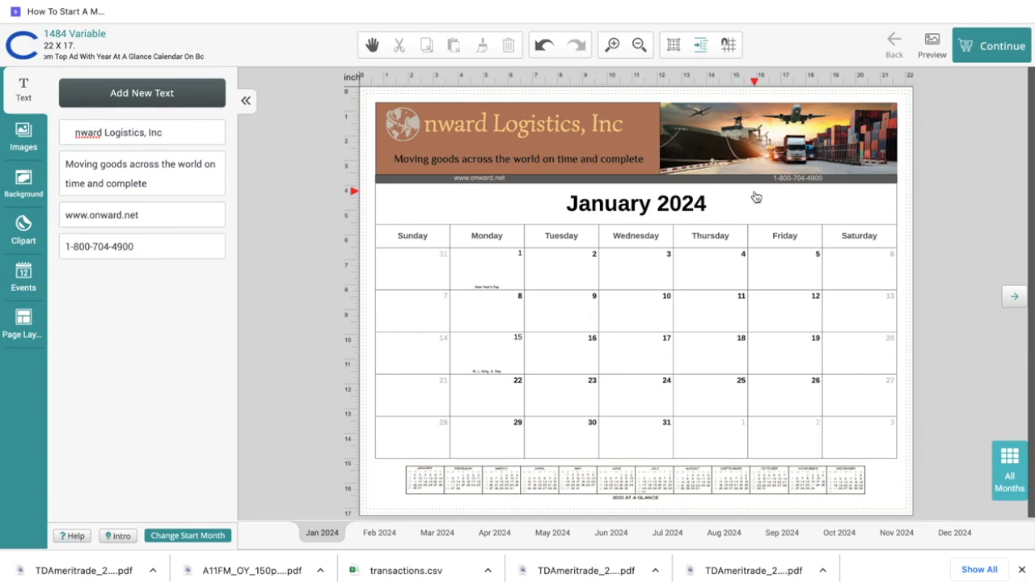
Unlock the globe logo image, flip it horizontally, and flip it back to its original orientation.
click(407, 130)
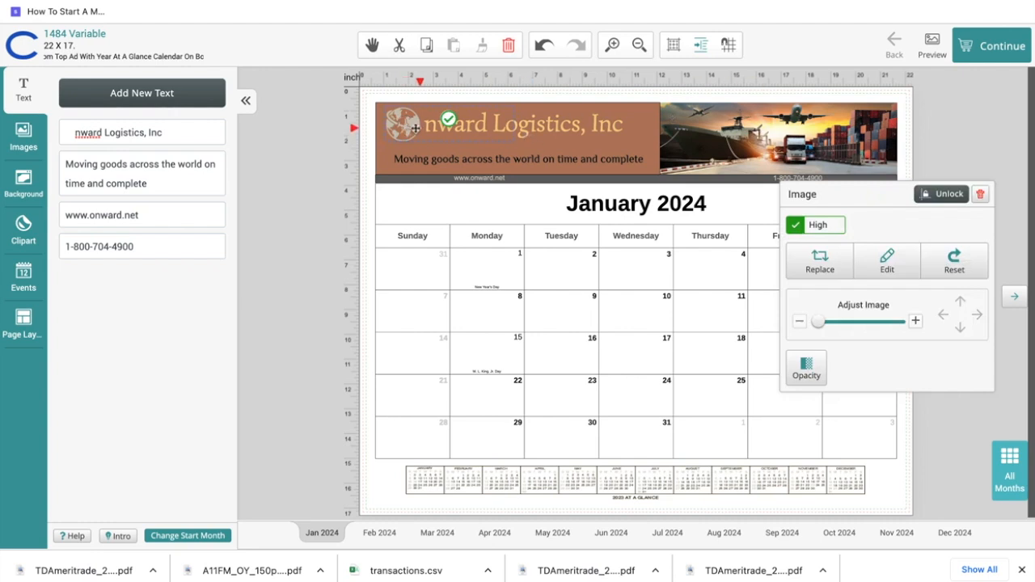
click(946, 195)
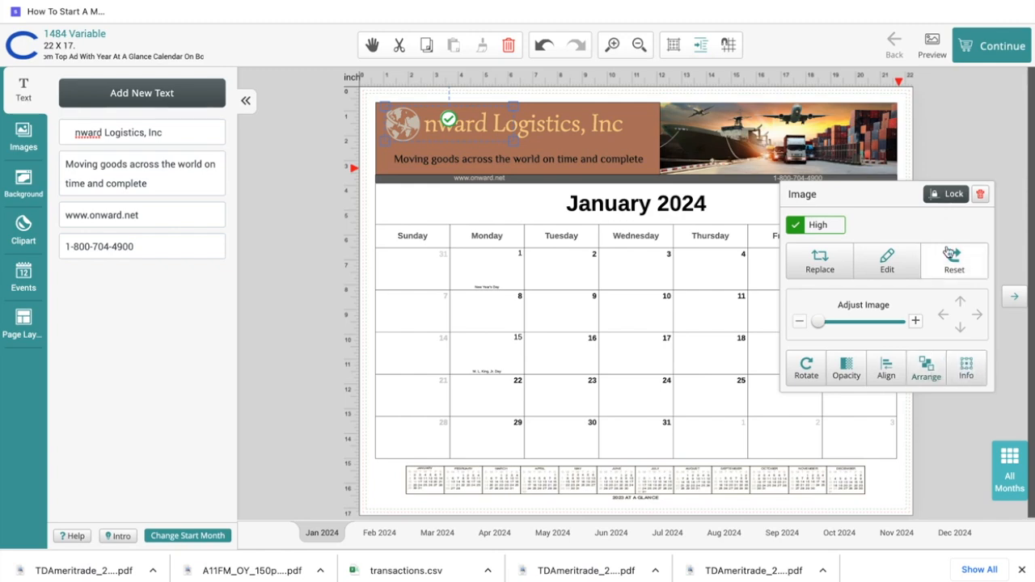
click(891, 260)
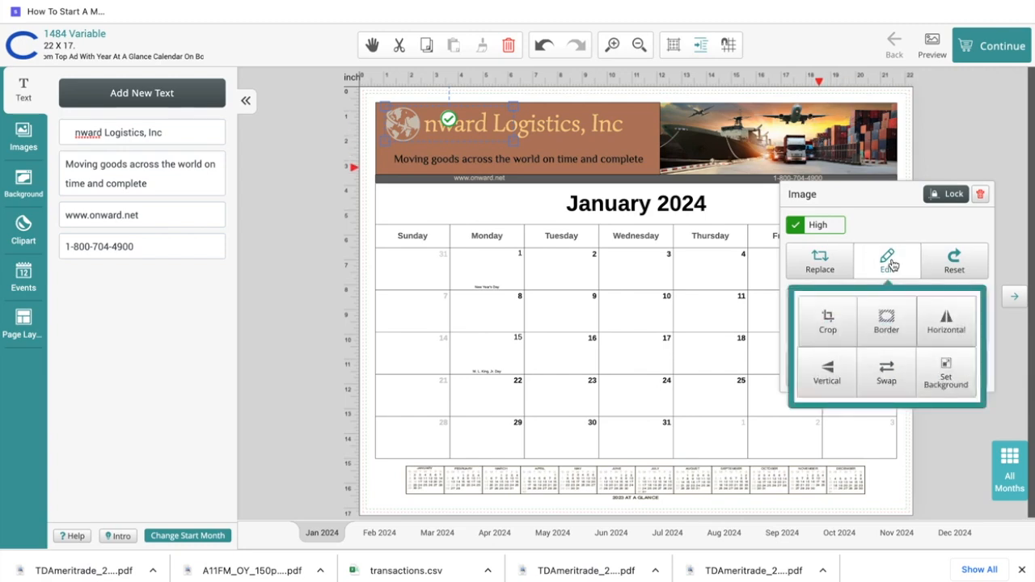
click(944, 324)
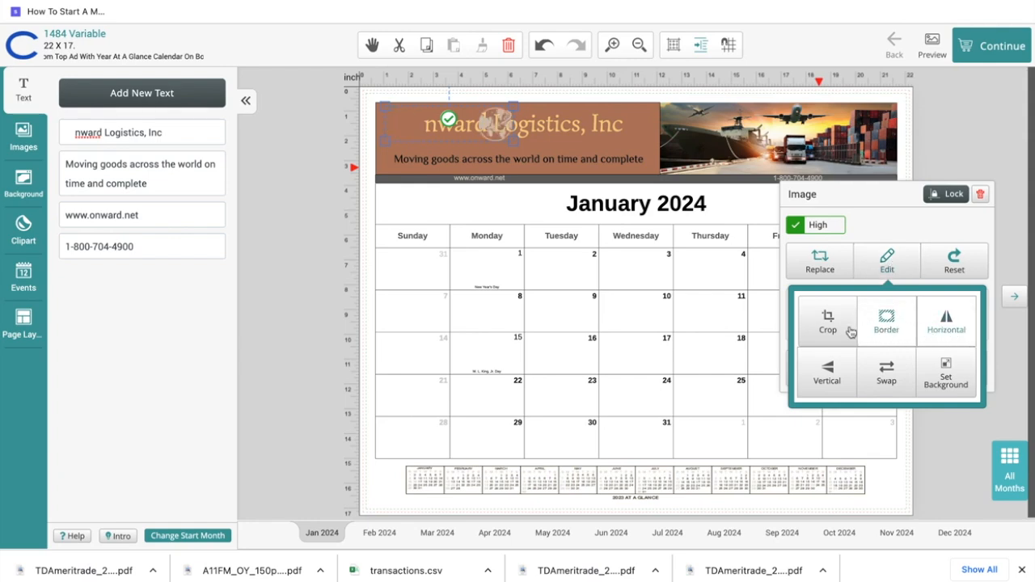
click(947, 324)
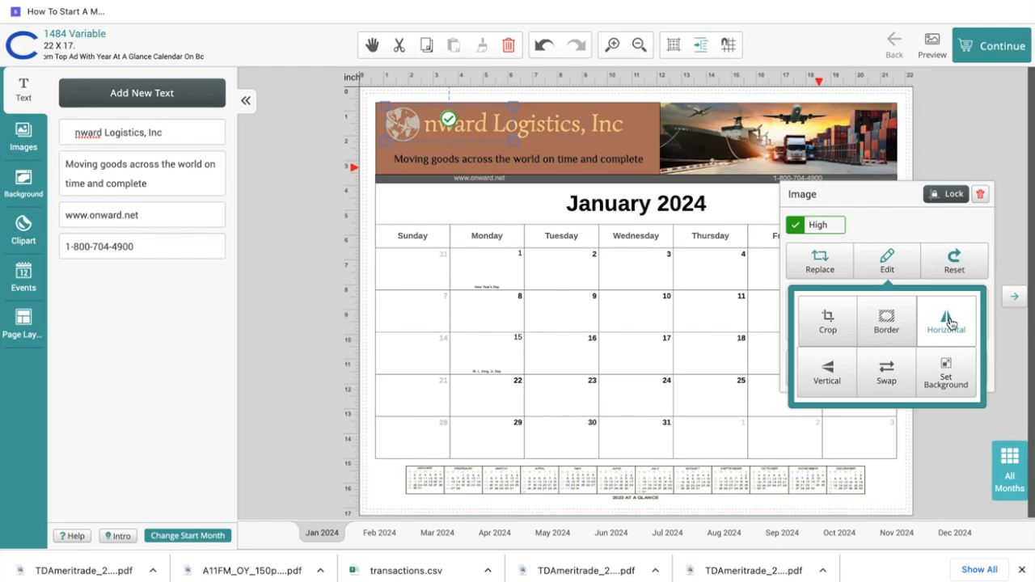
Set the globe logo as the page background at 0.2 opacity, and undo both changes.
click(951, 390)
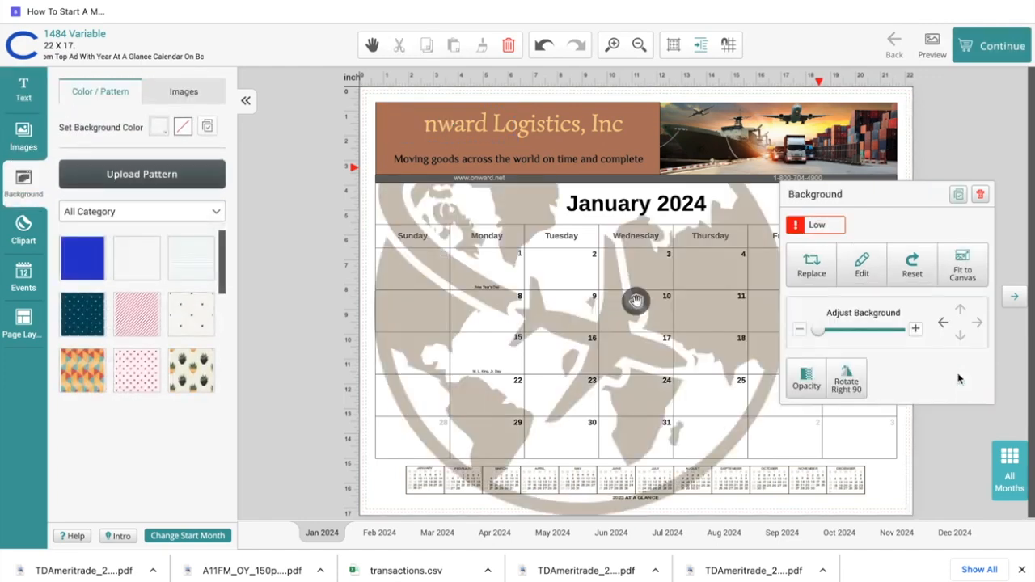
click(806, 377)
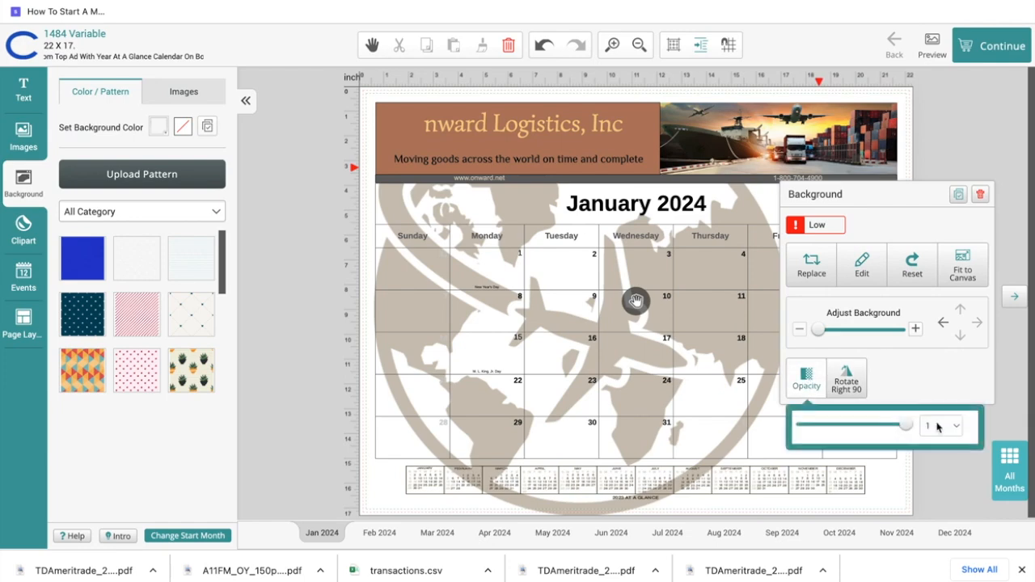
drag(903, 427, 821, 428)
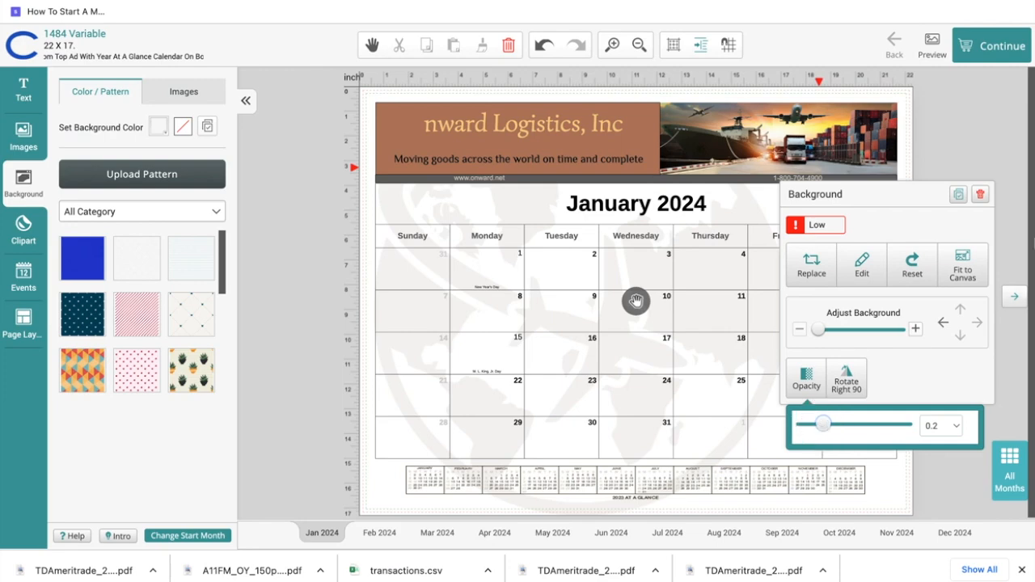
click(542, 50)
click(542, 50)
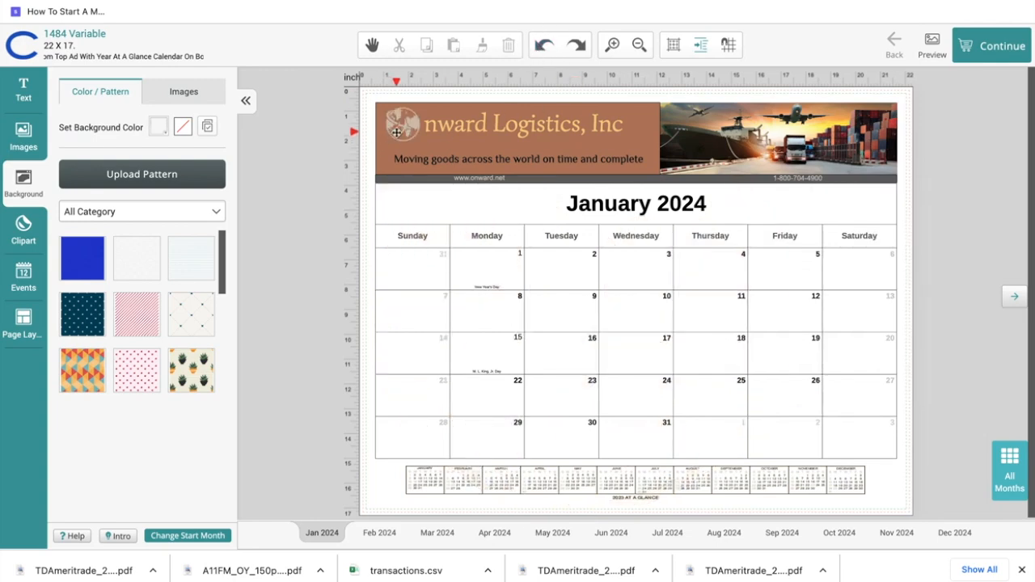
Unlock the tagline text under the company name and set its font to EczarRegular.
click(474, 162)
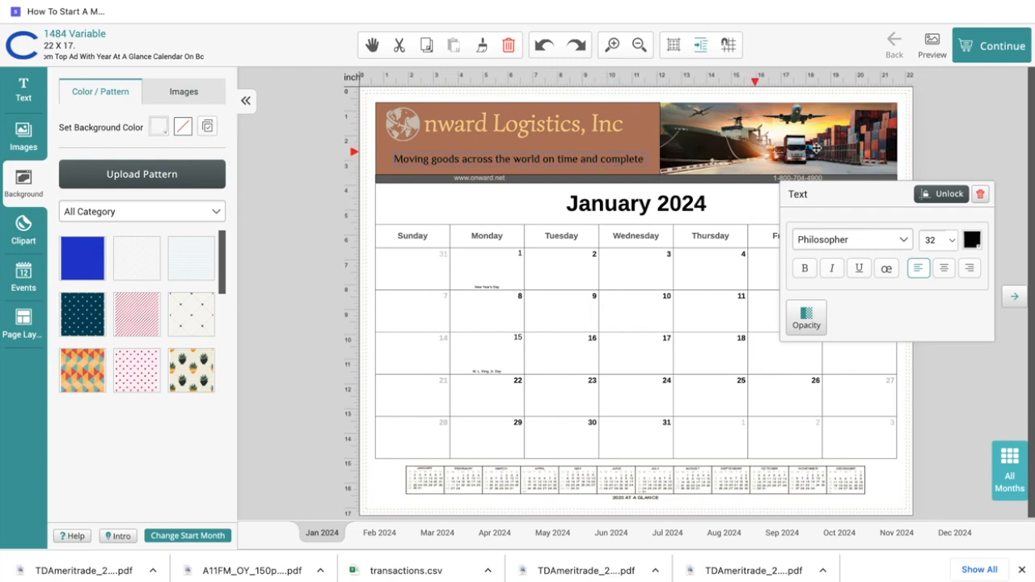
click(950, 197)
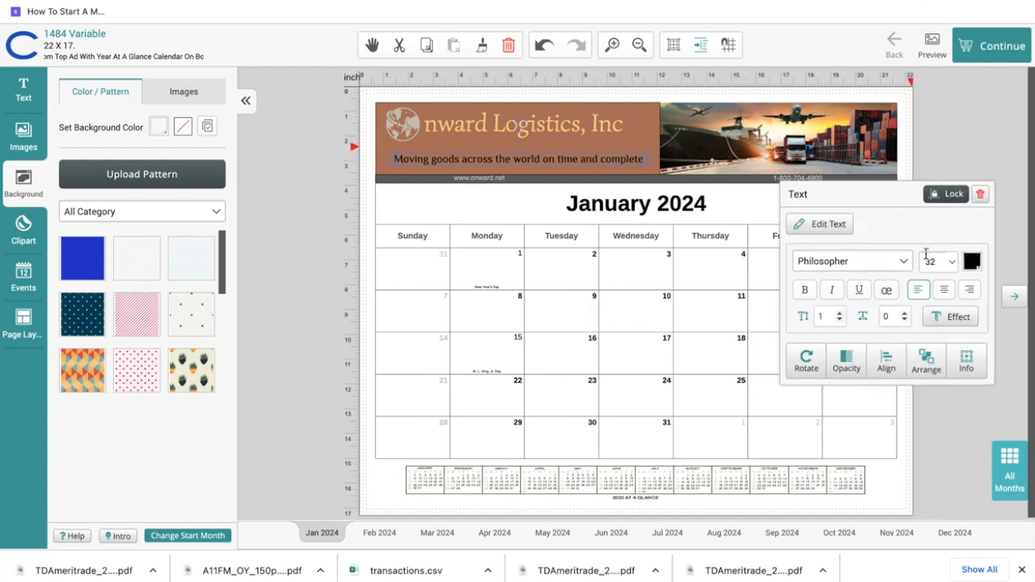
click(904, 264)
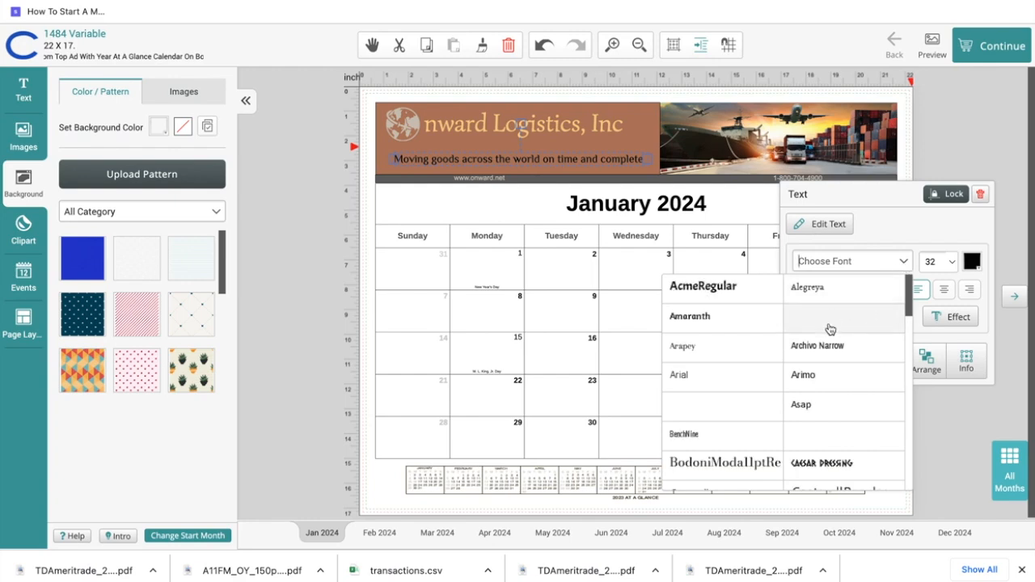
scroll(779, 364, down, 3)
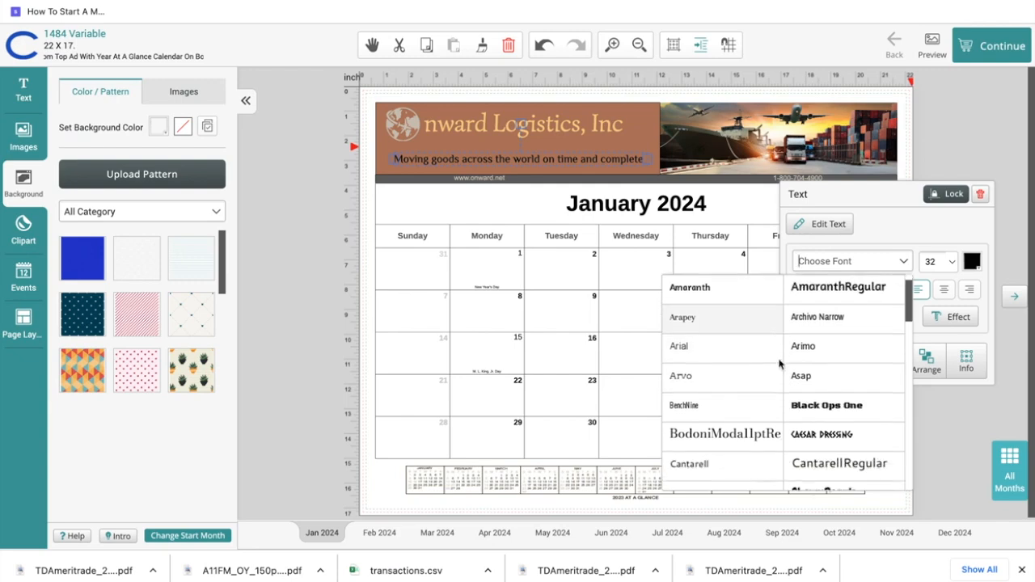
scroll(779, 368, down, 3)
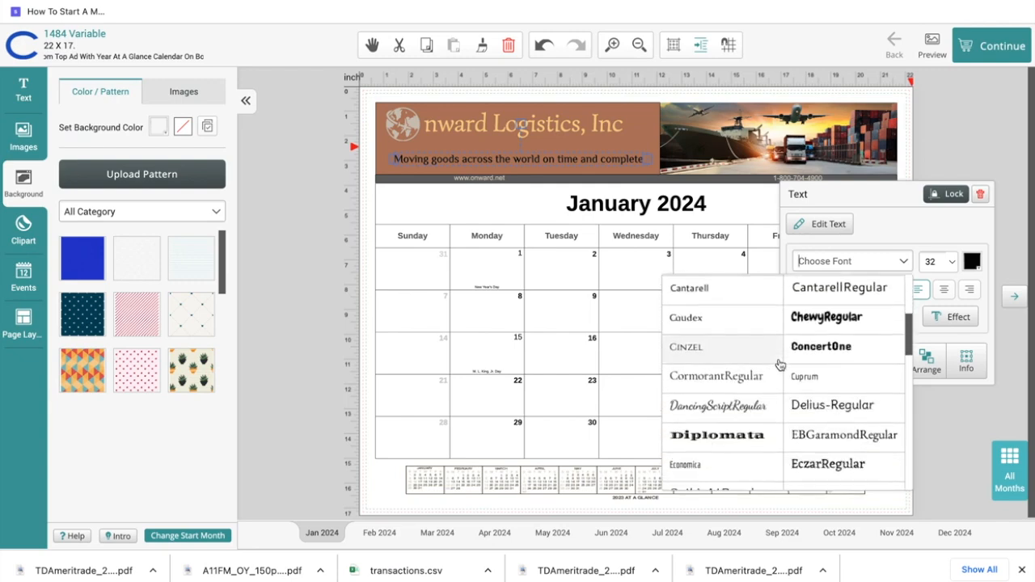
click(826, 472)
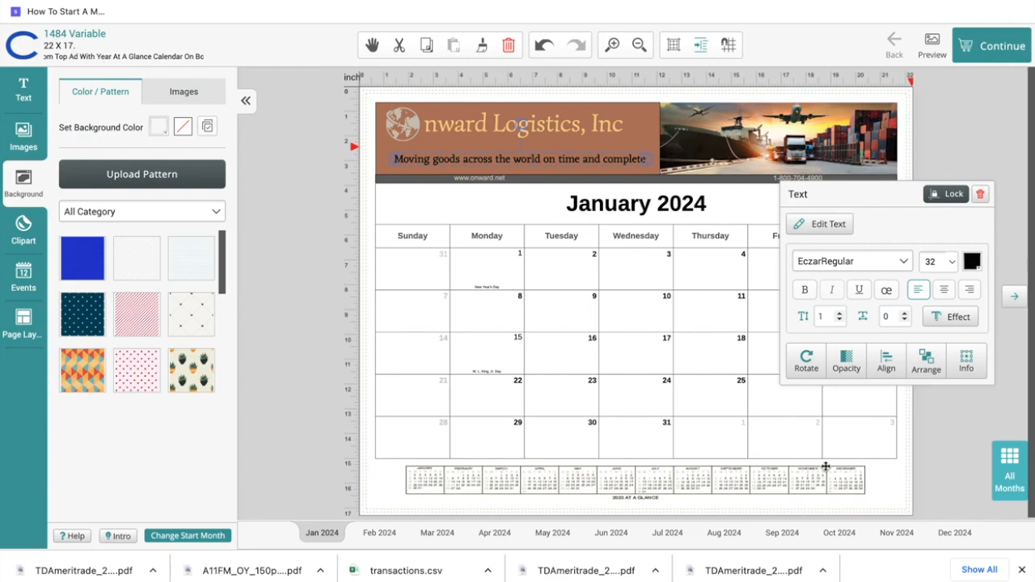
Try red and green text colours on the tagline, apply the green, and undo the colour change.
click(972, 260)
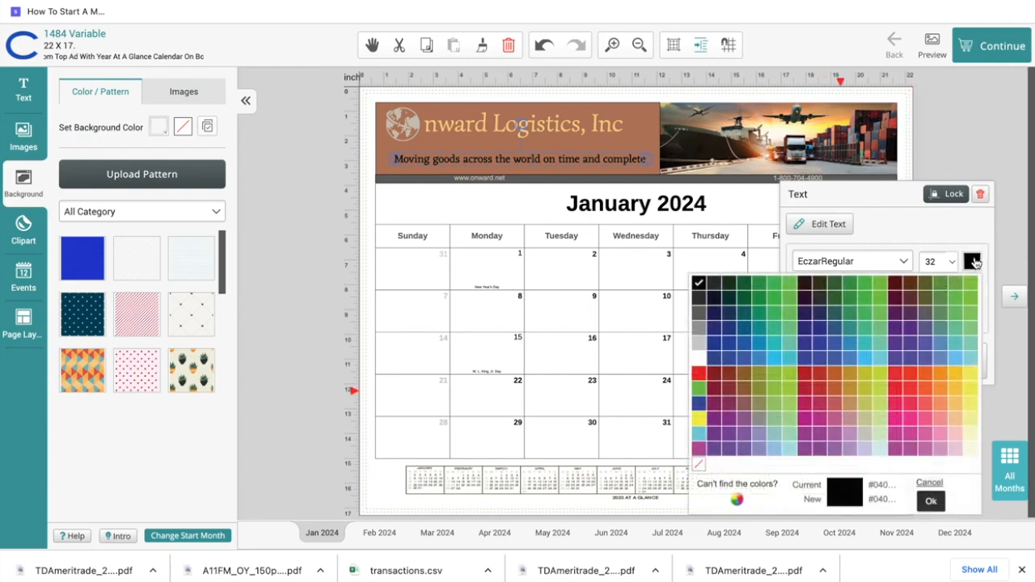
click(911, 378)
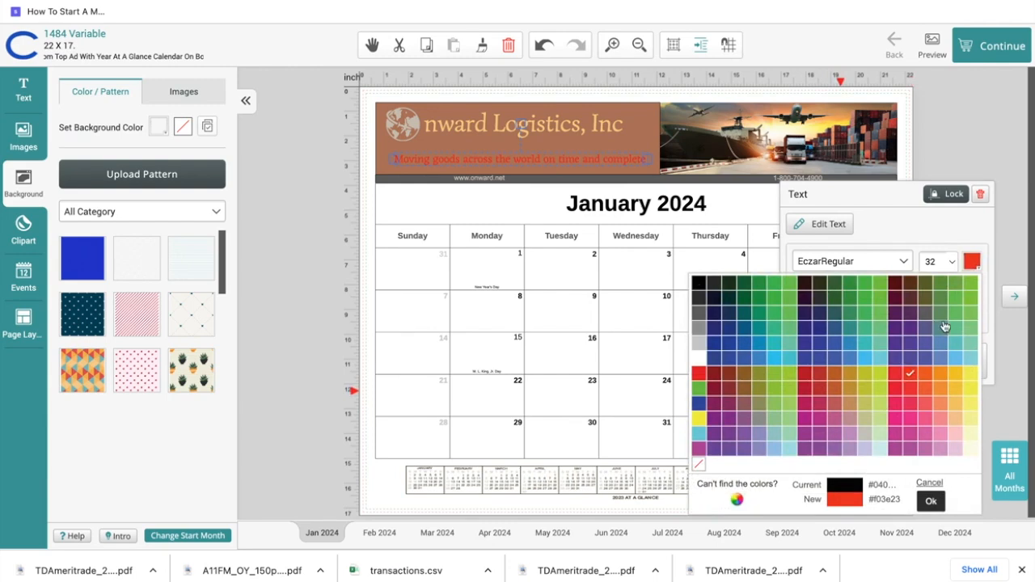
click(956, 286)
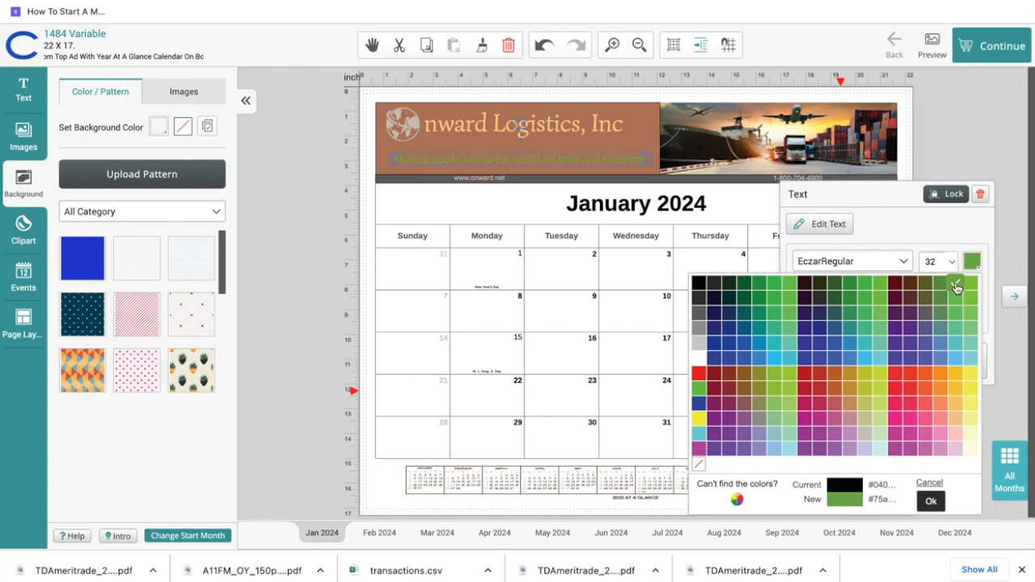
click(931, 502)
click(945, 115)
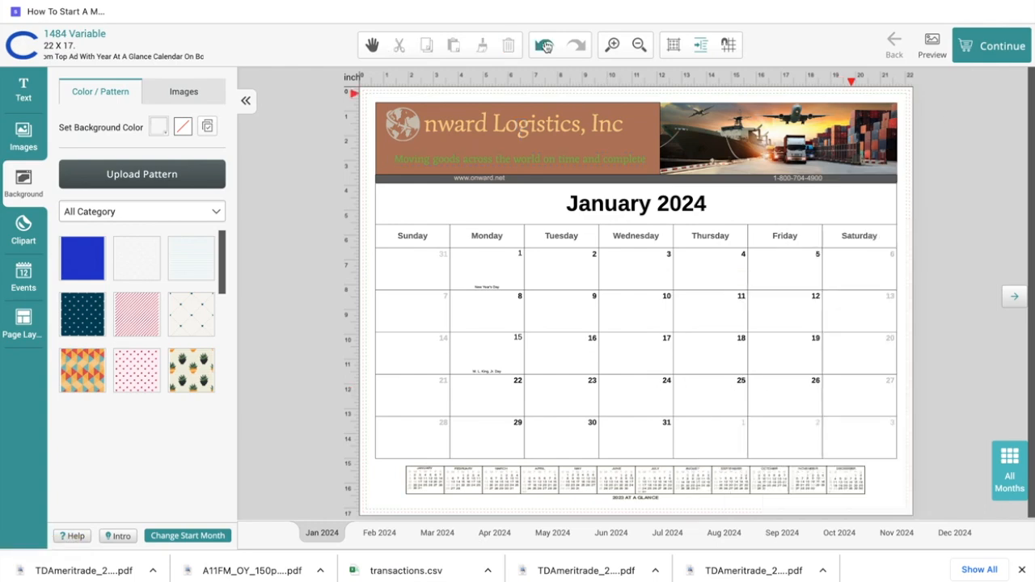
click(546, 46)
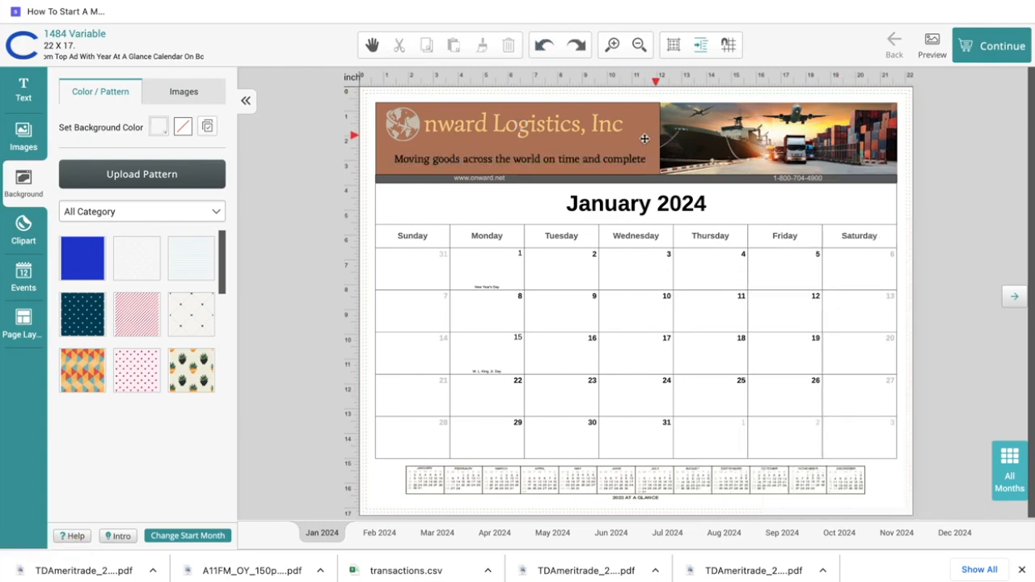